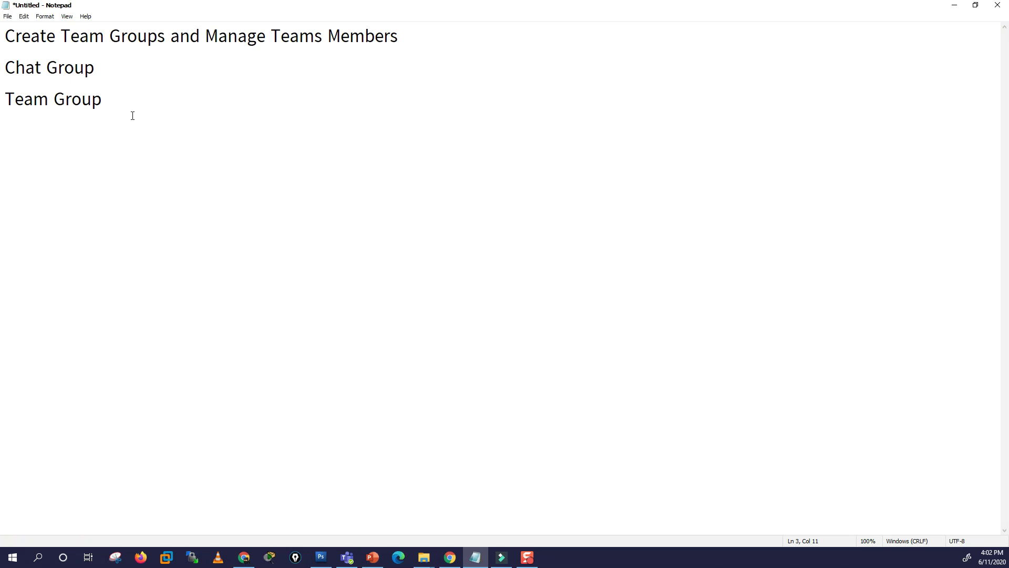
Step: Review the Notepad outline, highlighting 'Manage Teams' in the title and the Team Group line
{"action": "key", "text": "shift+Home"}
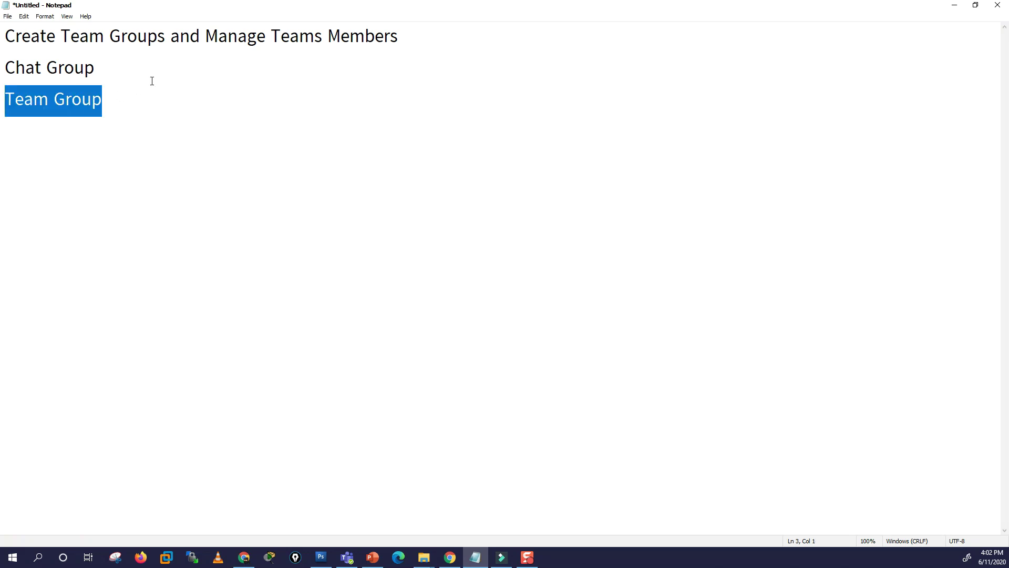
{"action": "left_click_drag", "start_coordinate": [212, 38], "coordinate": [402, 34]}
{"action": "left_click", "coordinate": [165, 99]}
{"action": "triple_click", "coordinate": [93, 103]}
{"action": "left_click", "coordinate": [132, 115]}
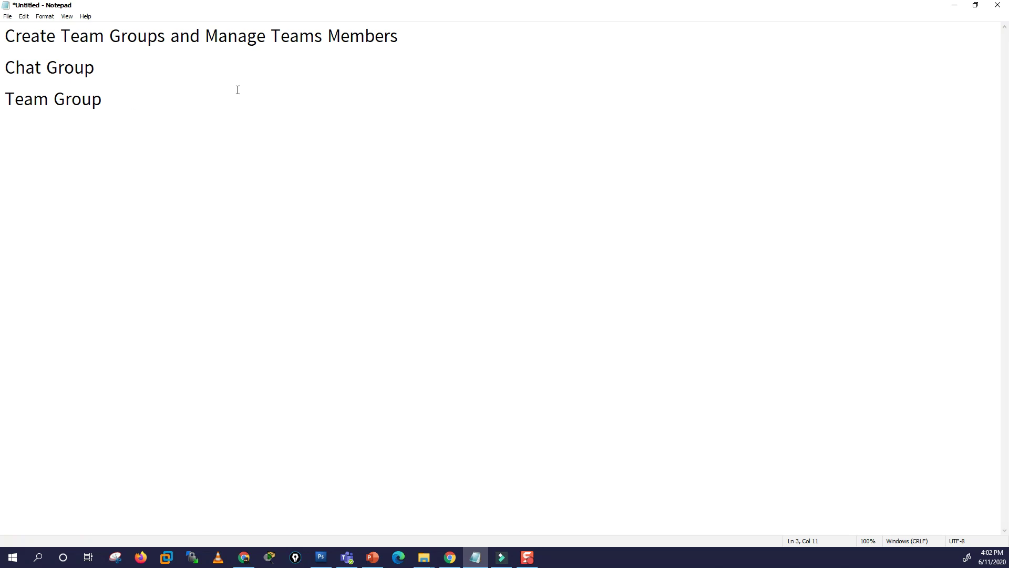
Step: Minimize the notes and check the signed-in account's e-mail in Office 365 on Chrome
{"action": "left_click", "coordinate": [955, 5]}
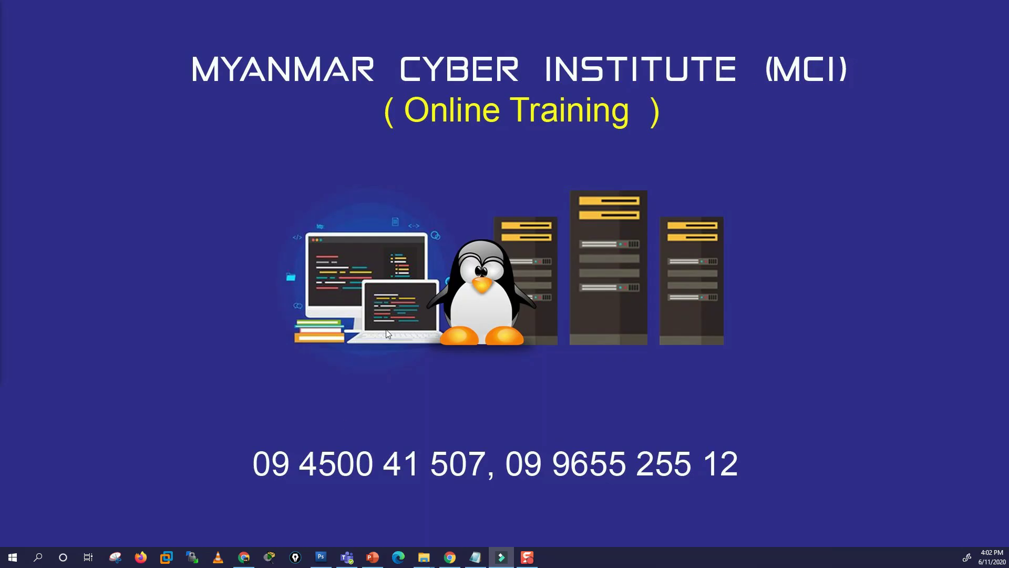
{"action": "left_click", "coordinate": [244, 557]}
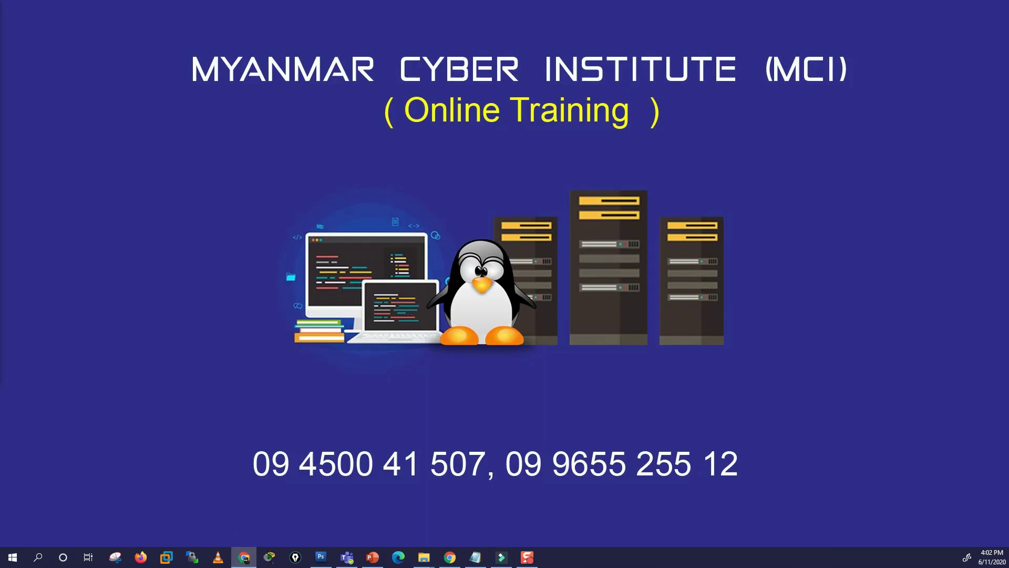
{"action": "left_click", "coordinate": [449, 558]}
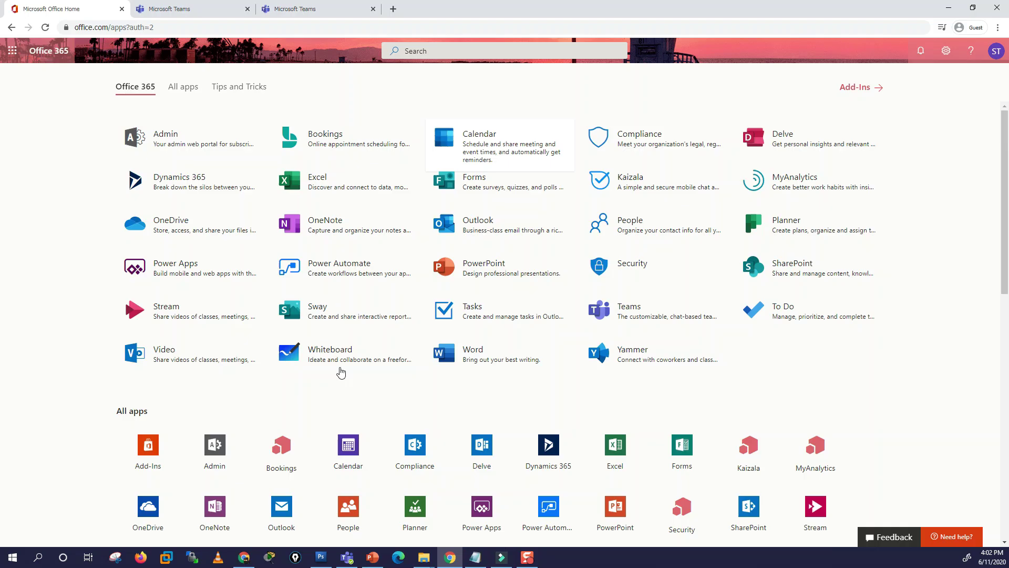
{"action": "left_click", "coordinate": [994, 52]}
{"action": "left_click_drag", "start_coordinate": [903, 122], "coordinate": [1000, 122]}
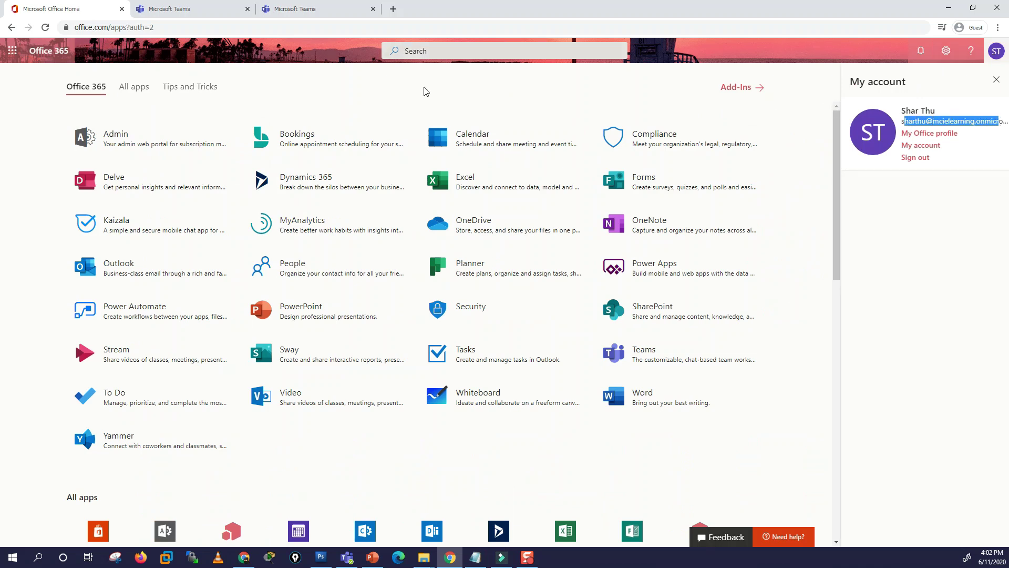
Step: Switch to the Microsoft Teams web app tab
{"action": "left_click", "coordinate": [190, 13]}
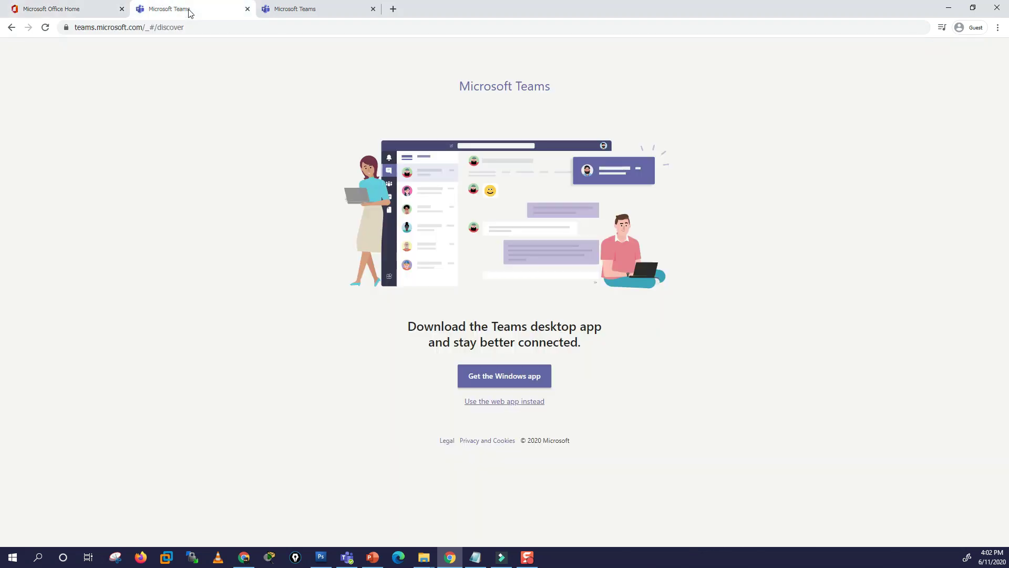
{"action": "left_click", "coordinate": [74, 9]}
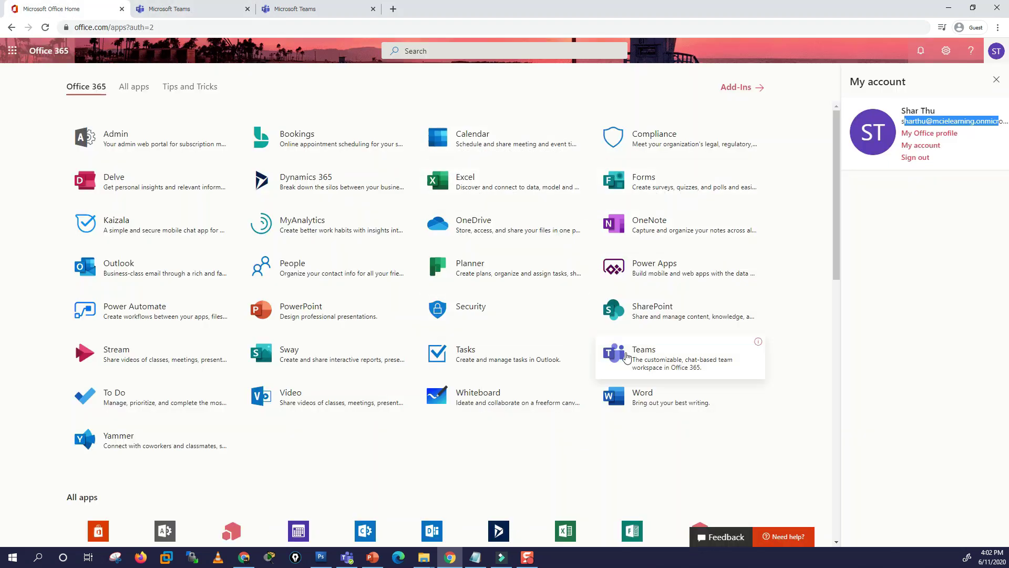
{"action": "left_click", "coordinate": [210, 9]}
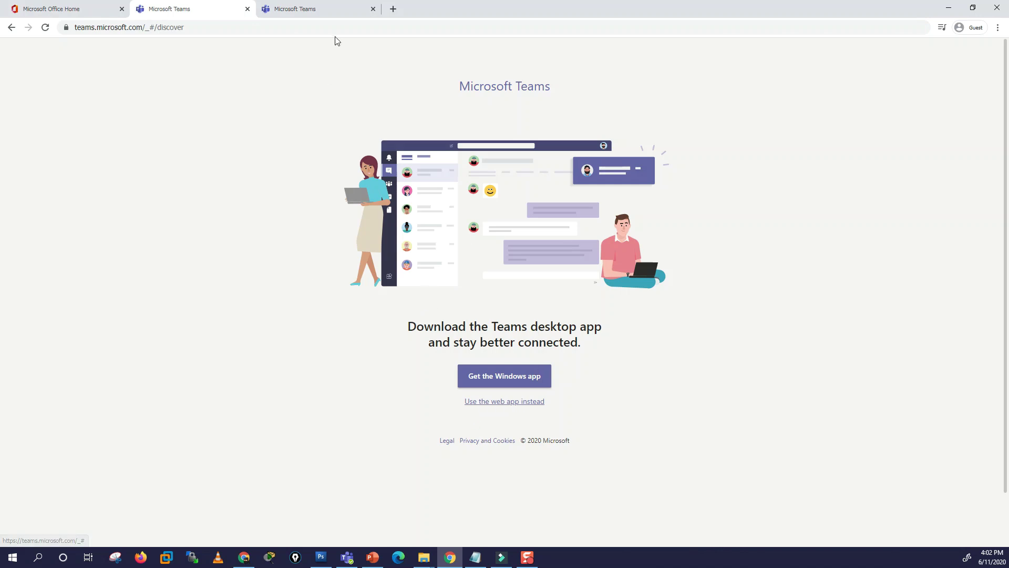
{"action": "left_click", "coordinate": [322, 12]}
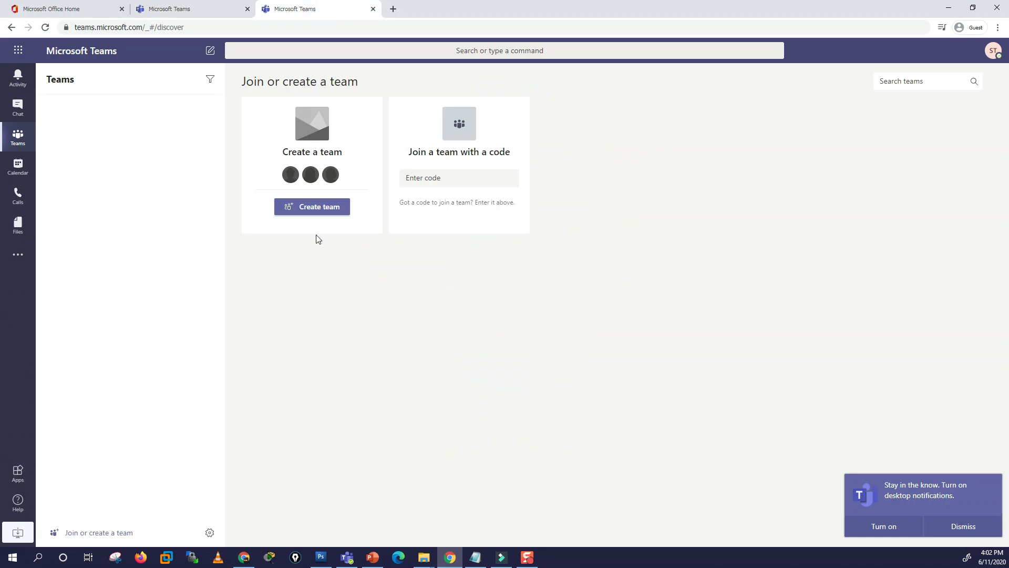
Step: Look over the one-to-one chat and the join-code and create-team options, then switch to the desktop app
{"action": "left_click", "coordinate": [19, 110]}
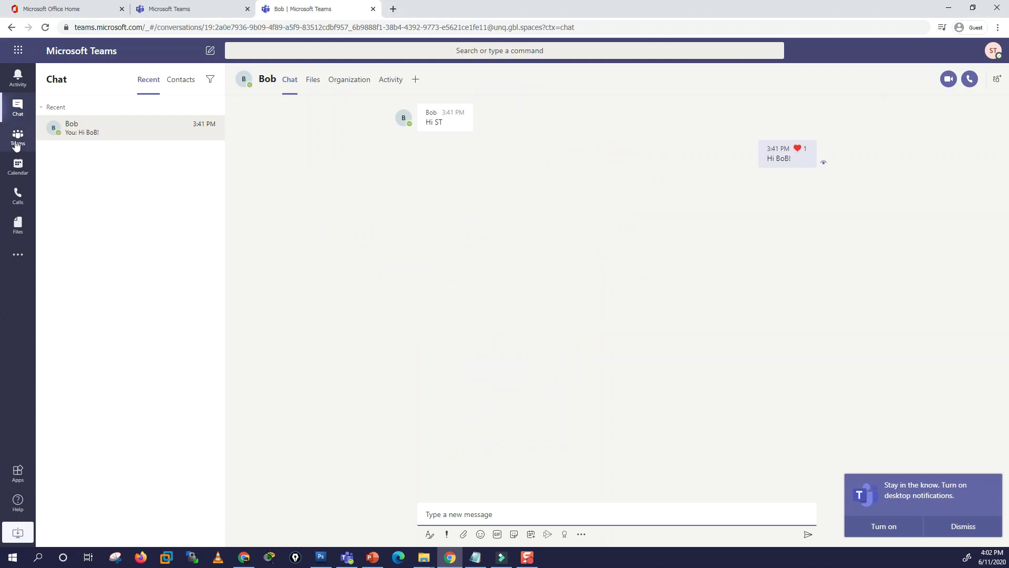
{"action": "left_click", "coordinate": [18, 137]}
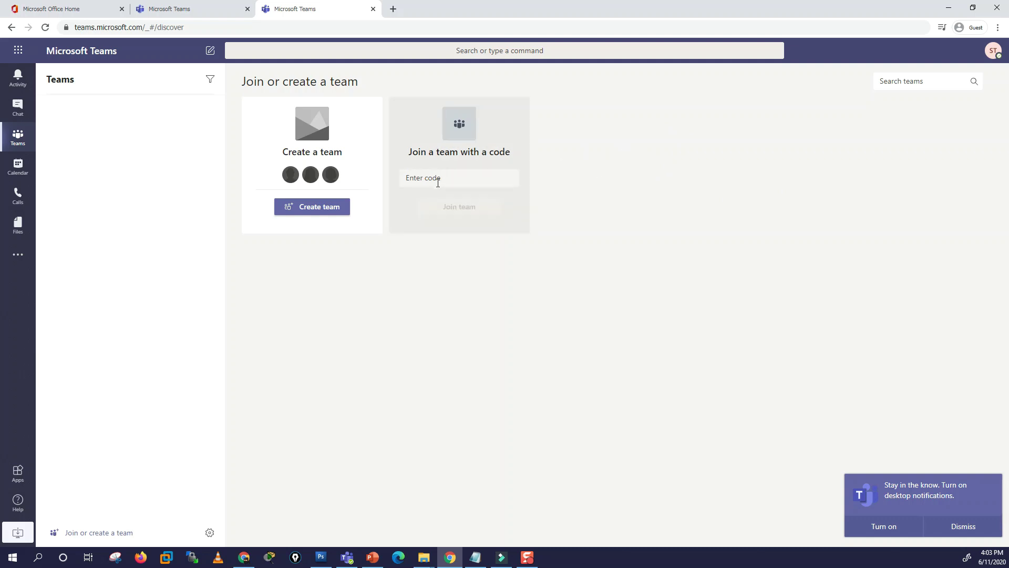
{"action": "left_click", "coordinate": [418, 176]}
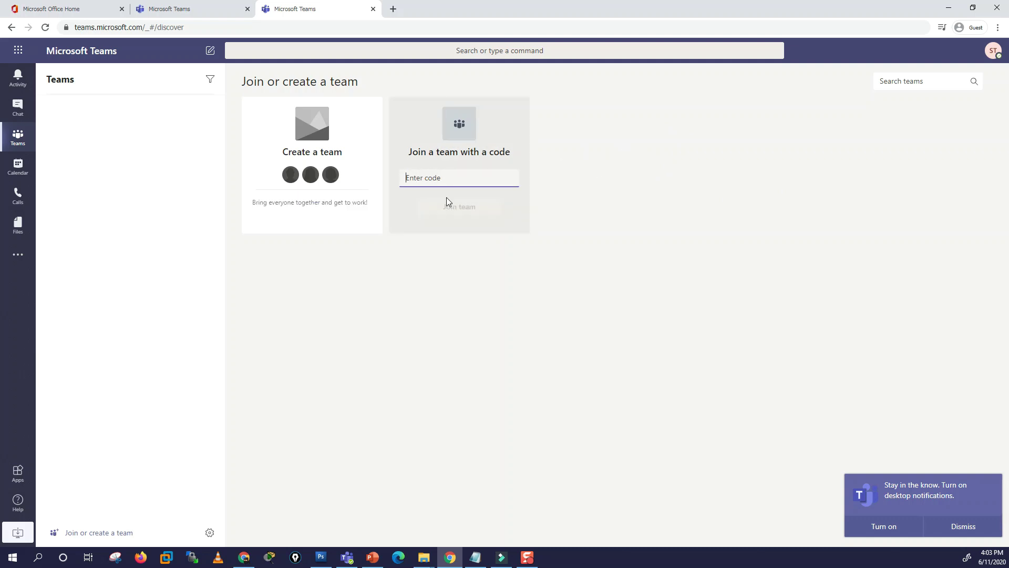
{"action": "left_click", "coordinate": [606, 182]}
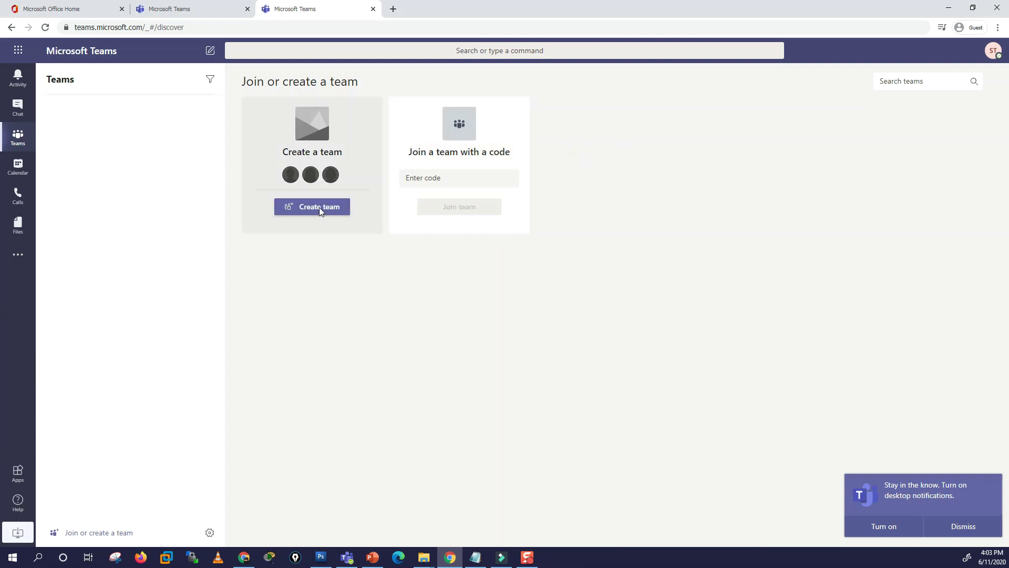
{"action": "left_click", "coordinate": [290, 213]}
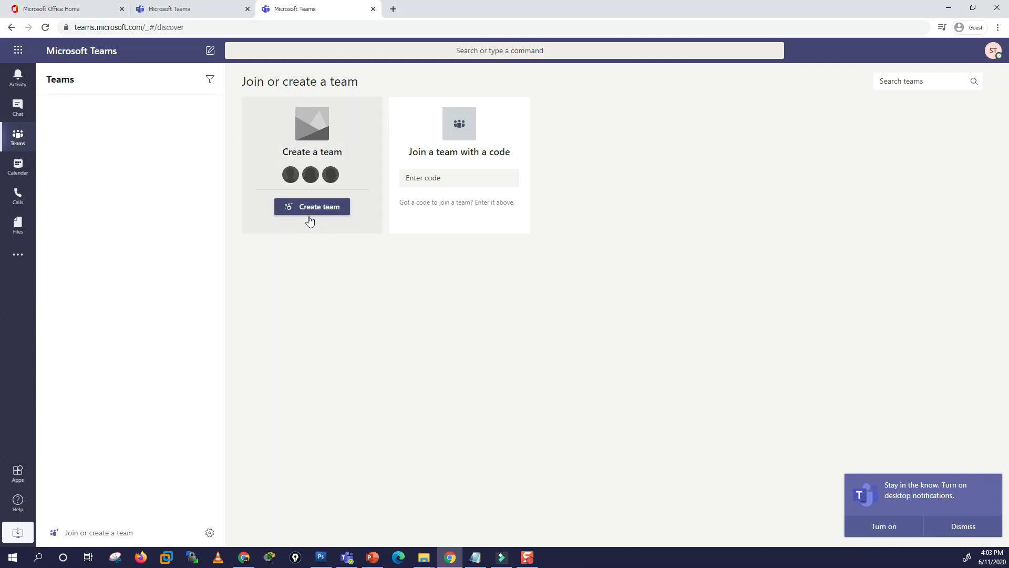
{"action": "left_click", "coordinate": [347, 558]}
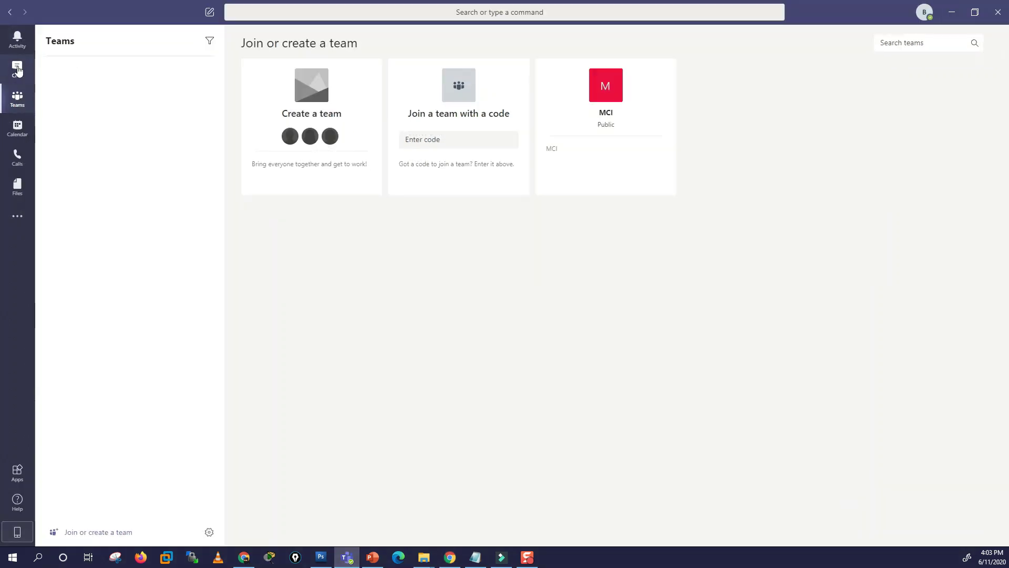
Step: View the three-person group chat in the Teams desktop app
{"action": "left_click", "coordinate": [18, 70]}
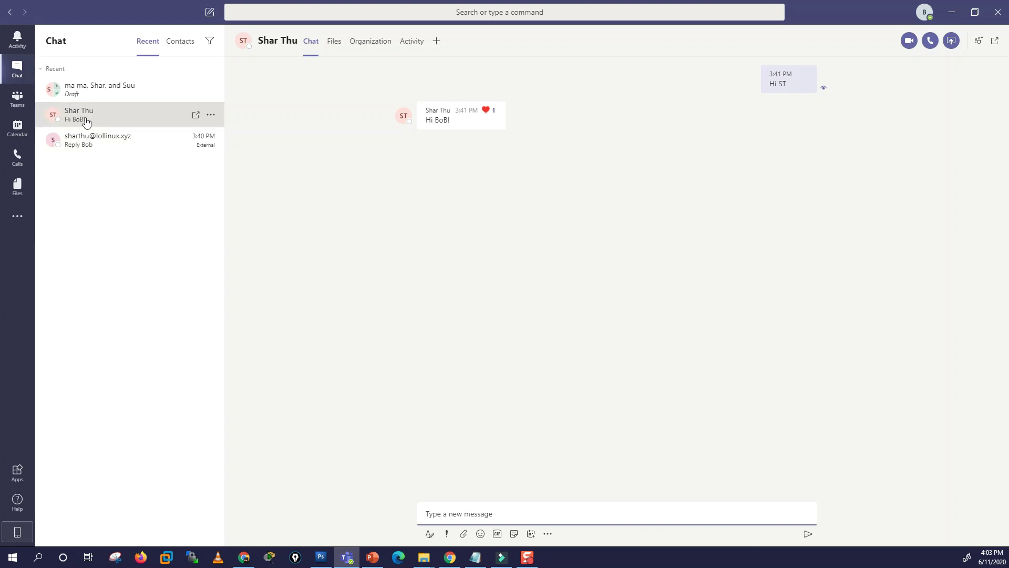
{"action": "left_click", "coordinate": [100, 88]}
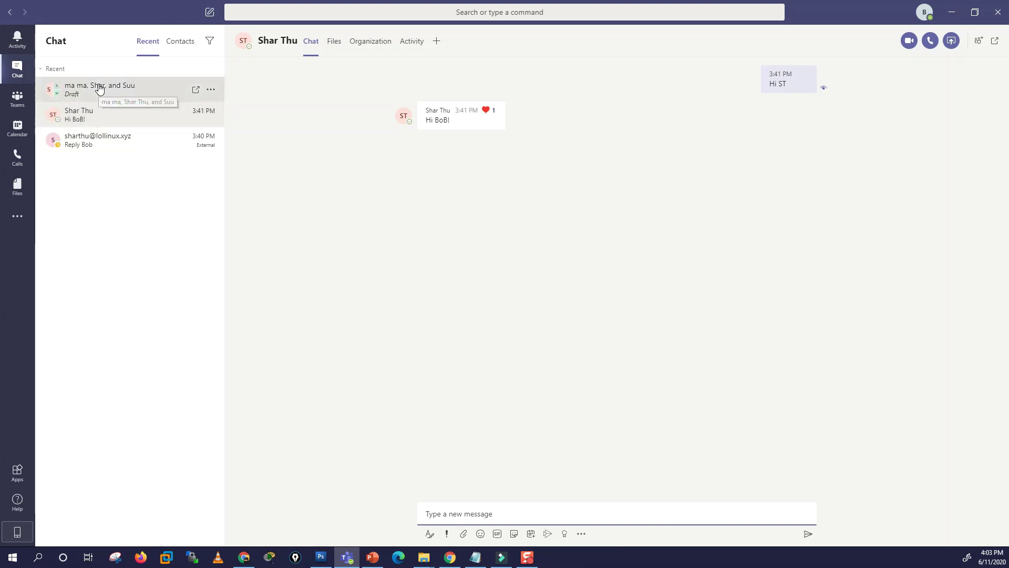
{"action": "left_click", "coordinate": [17, 100]}
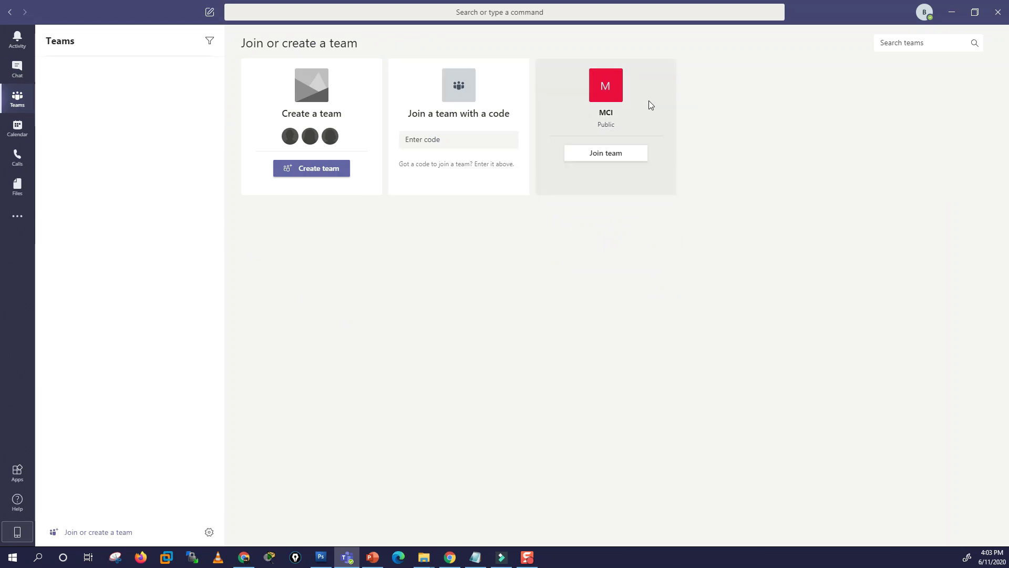
Step: Join the public MCI team and minimize the desktop app
{"action": "mouse_move", "coordinate": [598, 134]}
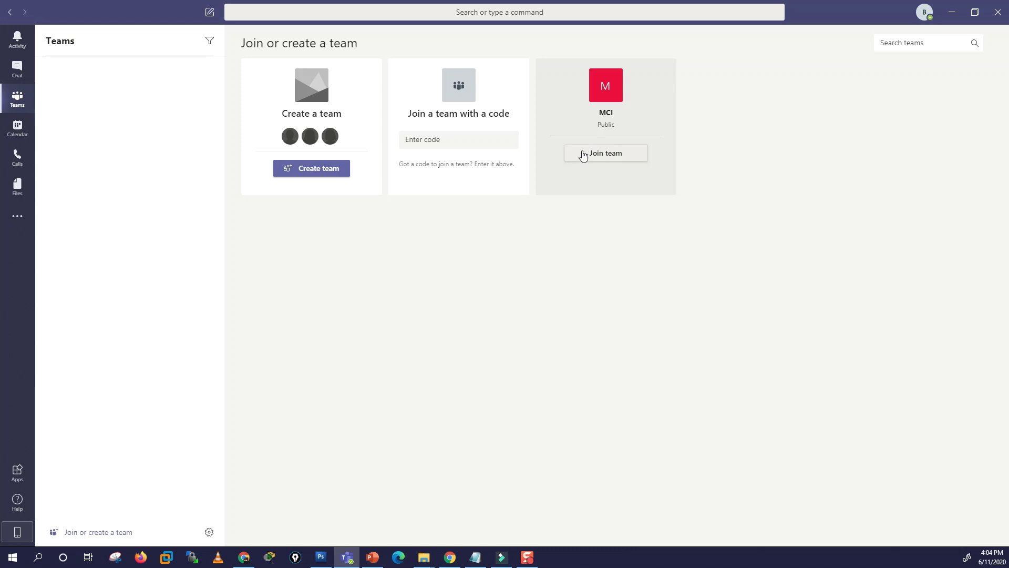
{"action": "left_click", "coordinate": [584, 155]}
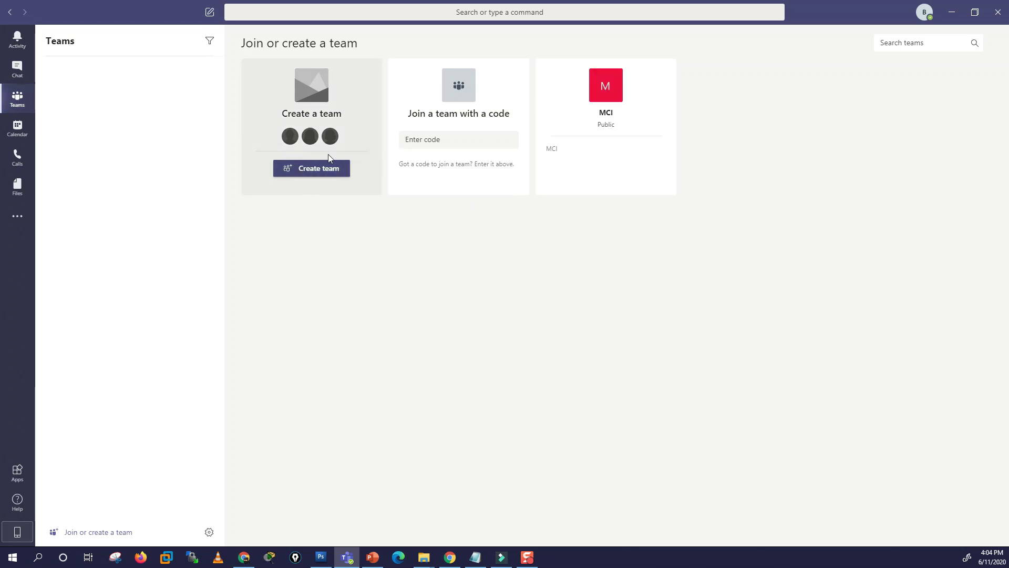
{"action": "left_click", "coordinate": [952, 12]}
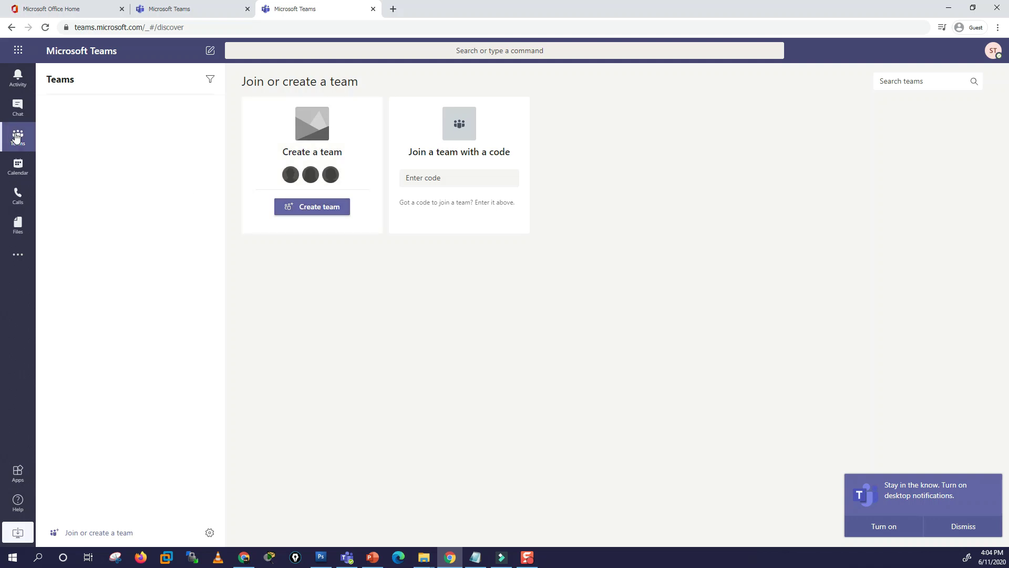
Step: Create a new team in Teams web, choosing to build it from scratch
{"action": "left_click", "coordinate": [324, 206]}
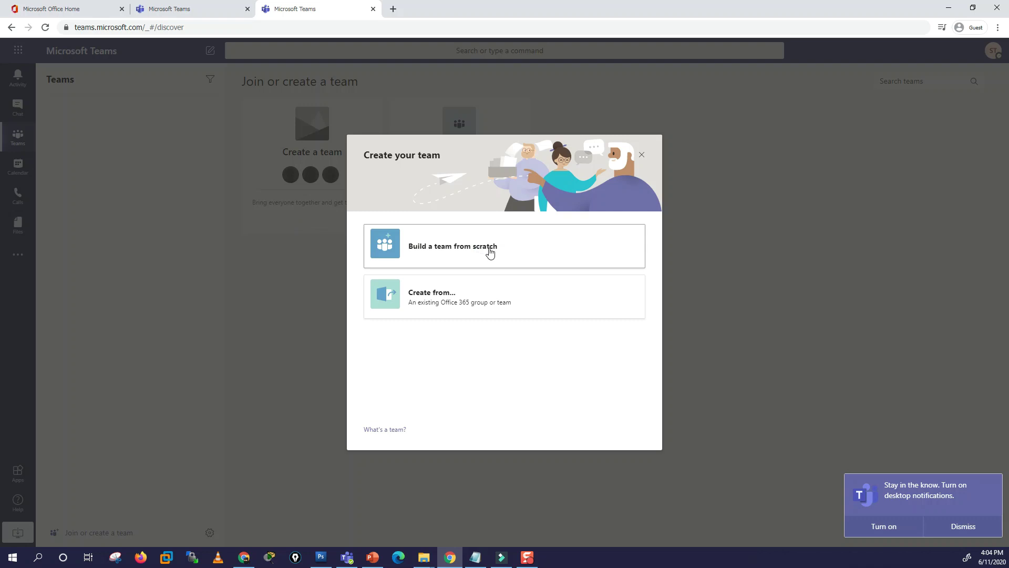
{"action": "left_click", "coordinate": [489, 253]}
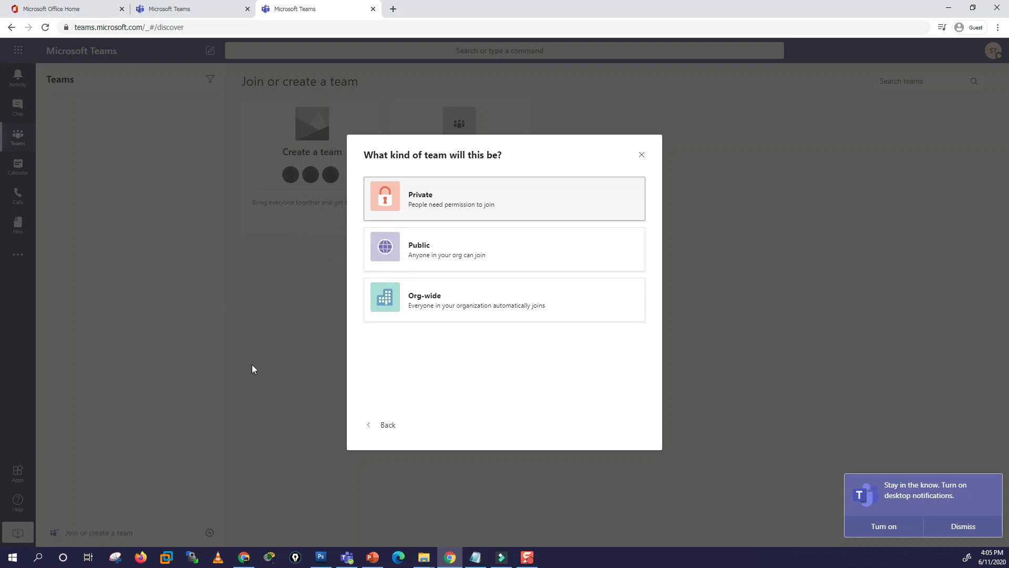
{"action": "left_click", "coordinate": [474, 558]}
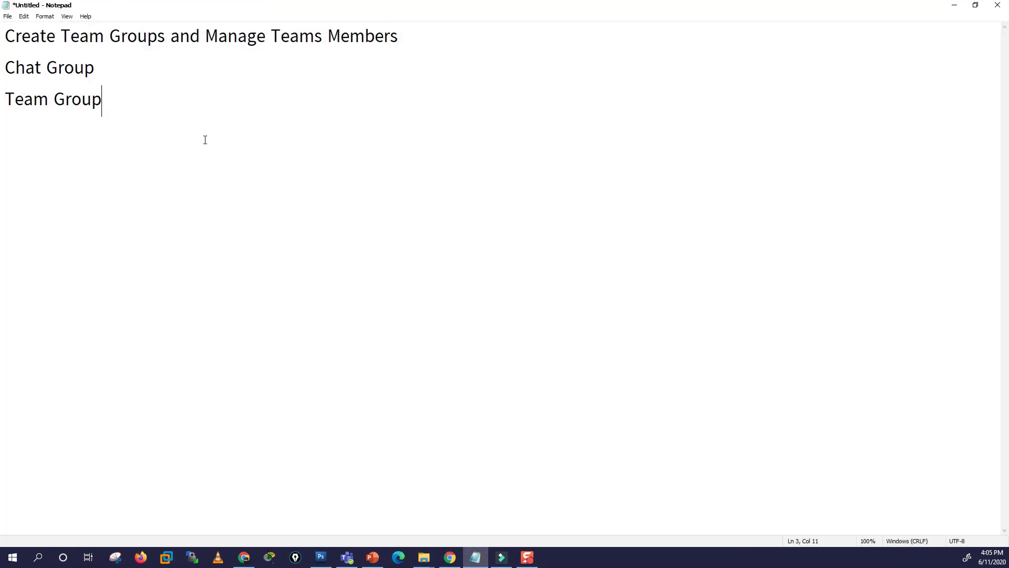
{"action": "key", "text": "Return"}
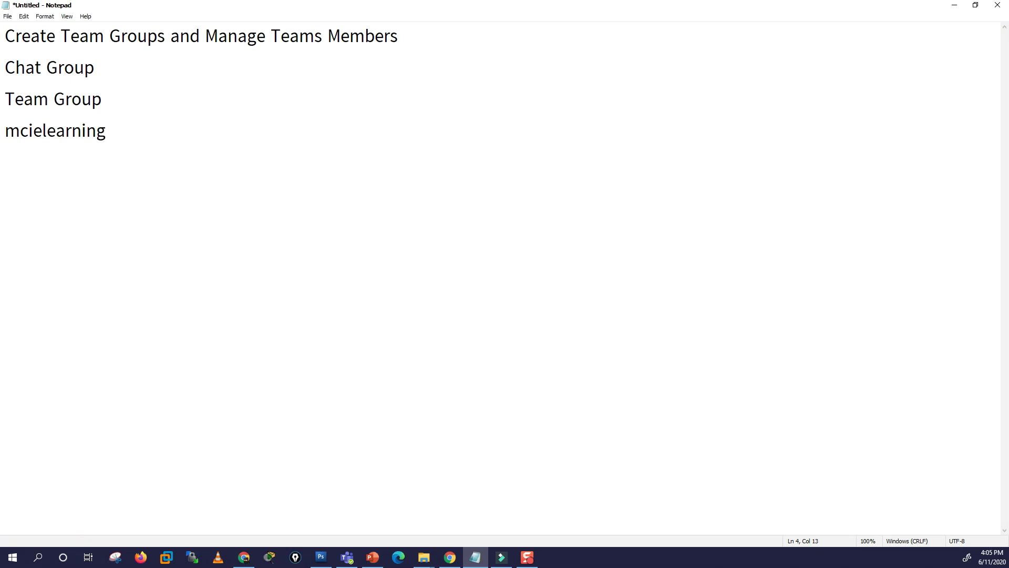
{"action": "left_click", "coordinate": [5, 130]}
{"action": "type", "text": "@"}
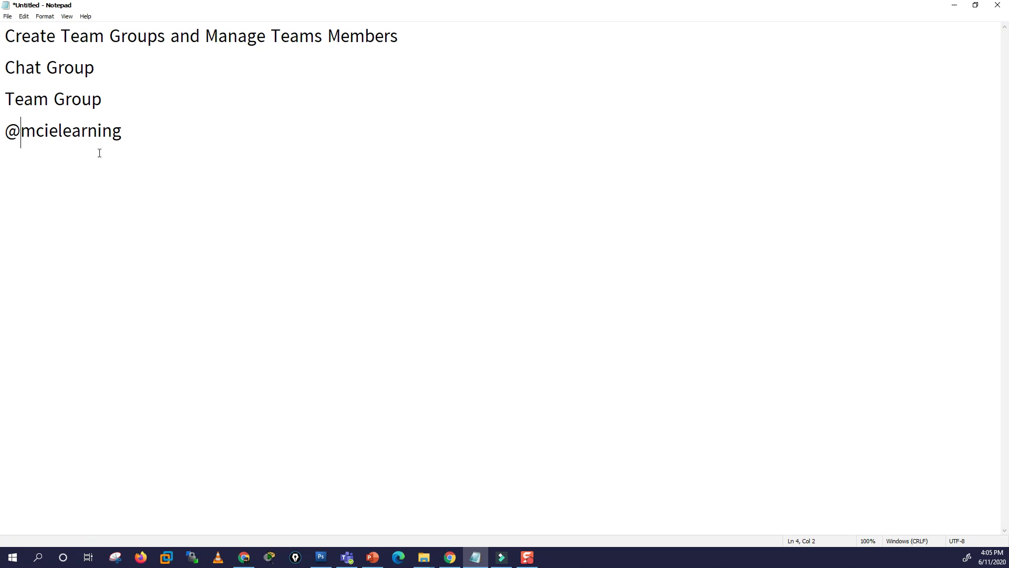
{"action": "left_click_drag", "start_coordinate": [123, 133], "coordinate": [5, 138]}
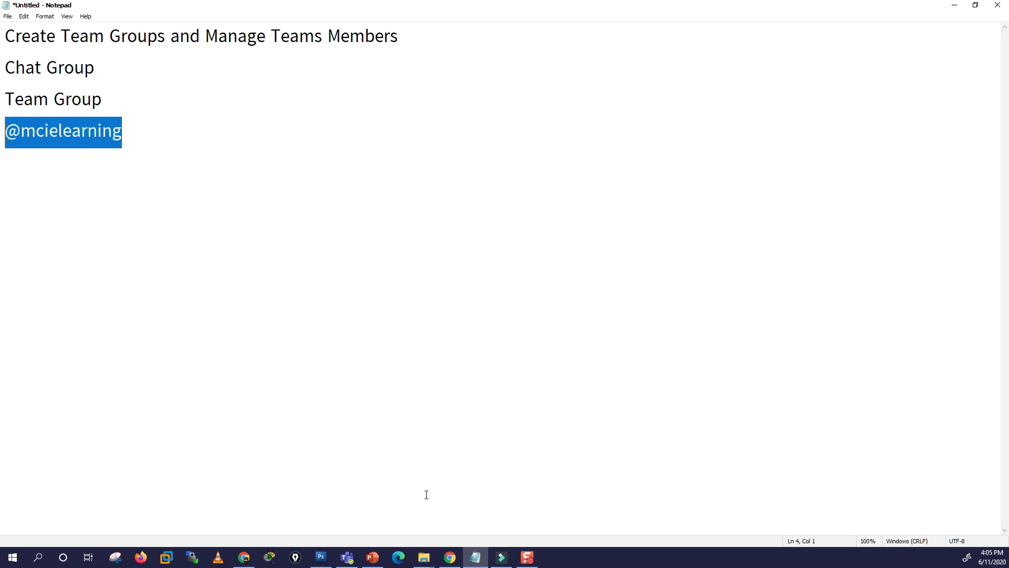
{"action": "left_click", "coordinate": [450, 557]}
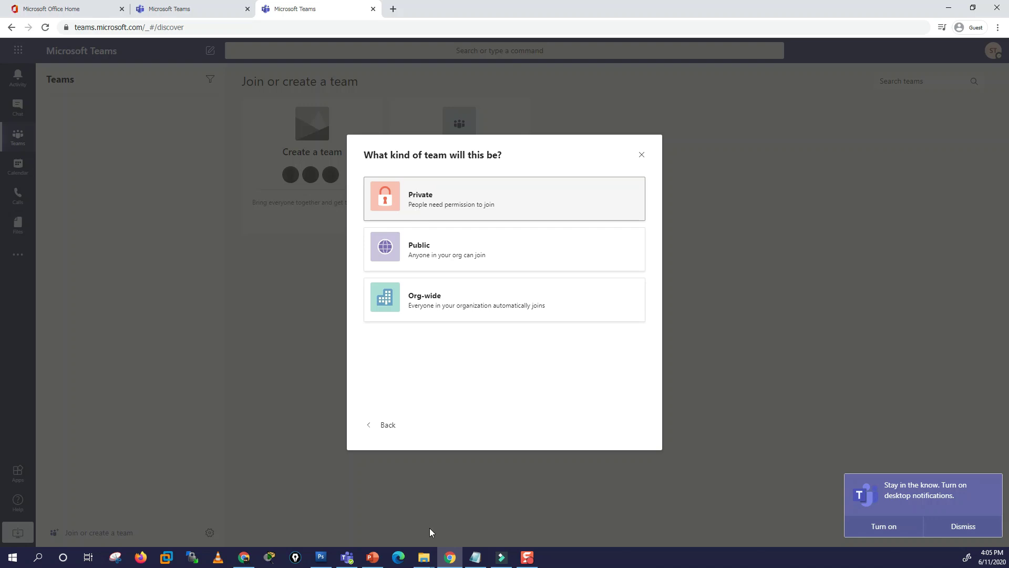
Step: Bring up the Teams desktop app's Join or create a team page with the MCI team
{"action": "left_click", "coordinate": [471, 560]}
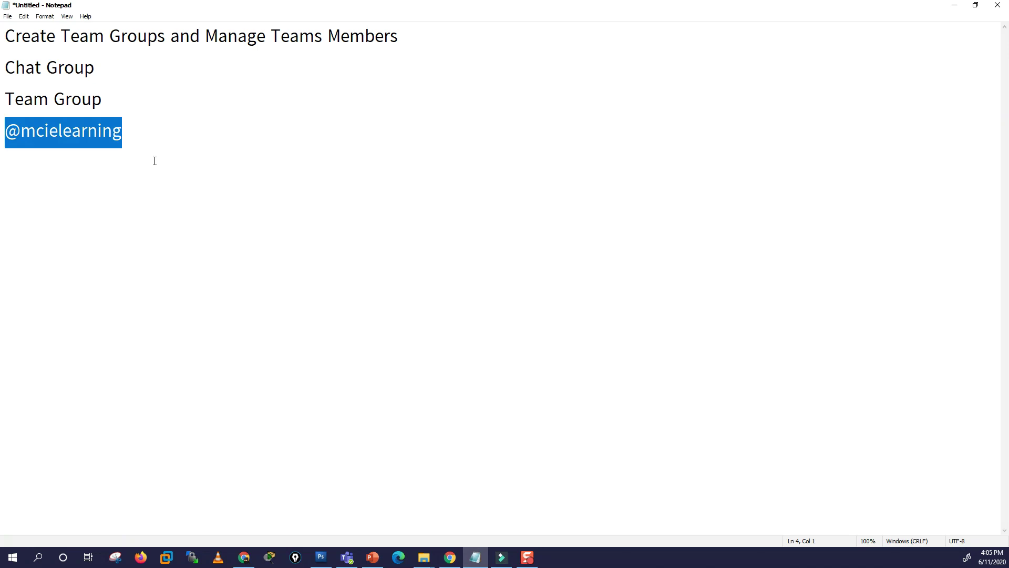
{"action": "left_click", "coordinate": [448, 555]}
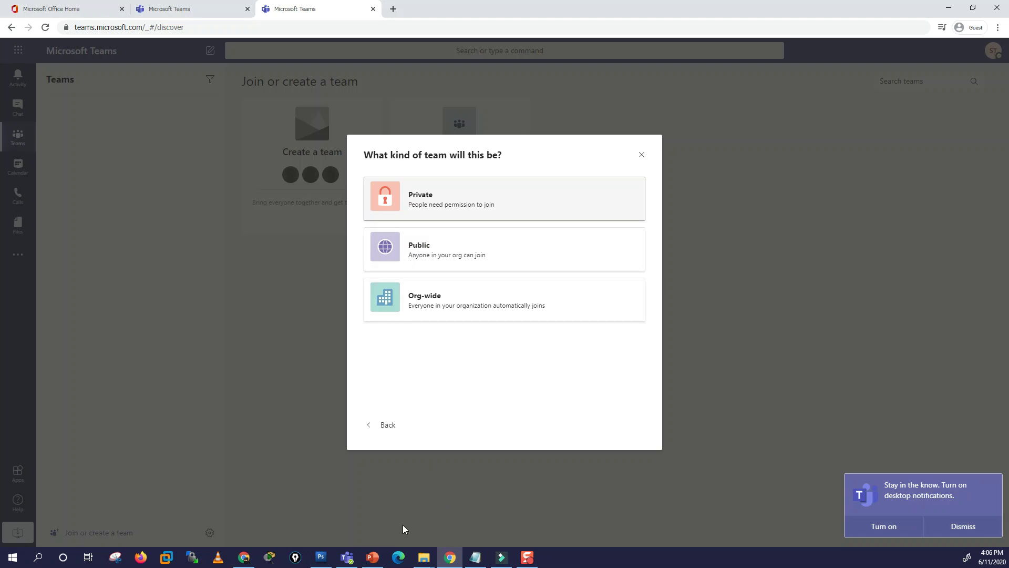
{"action": "left_click", "coordinate": [347, 557]}
{"action": "mouse_move", "coordinate": [602, 141]}
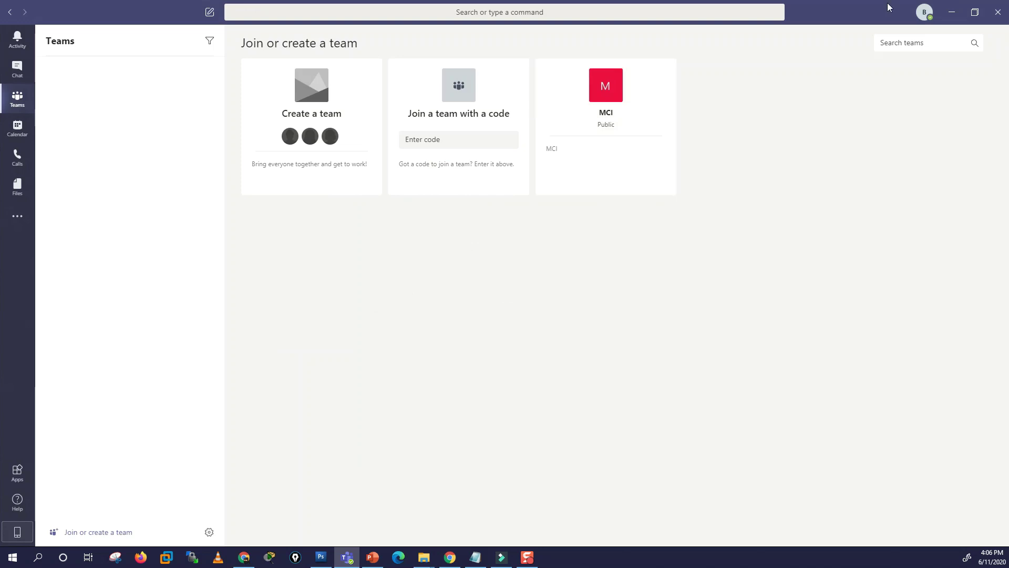
{"action": "left_click", "coordinate": [951, 11]}
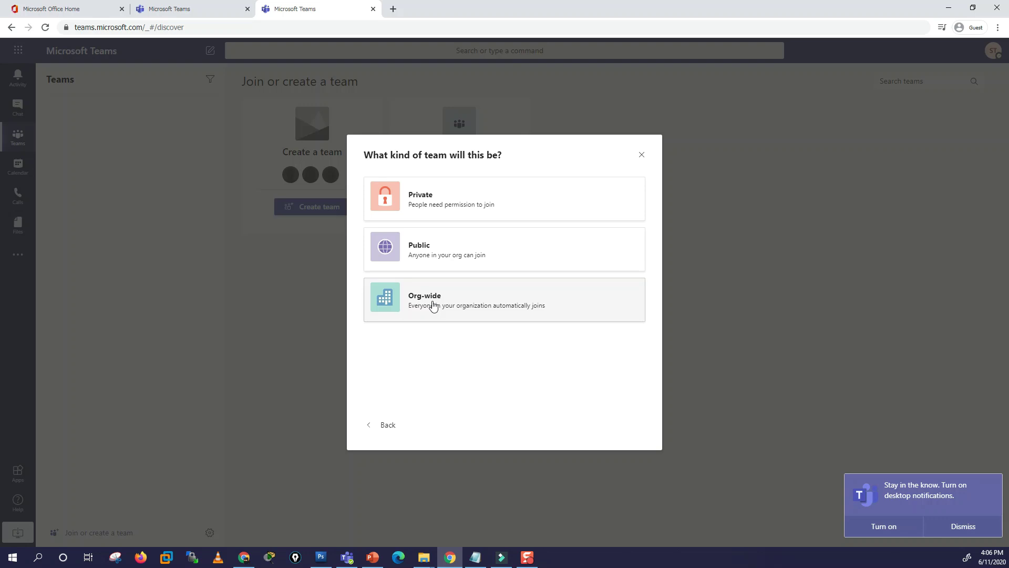
{"action": "left_click", "coordinate": [475, 557]}
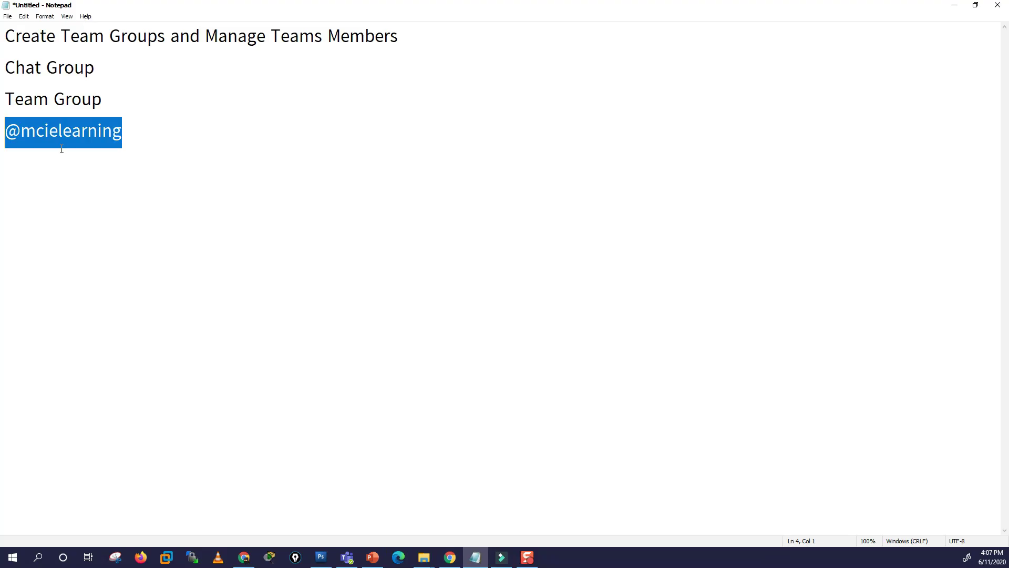
{"action": "left_click", "coordinate": [138, 135]}
{"action": "left_click_drag", "start_coordinate": [137, 135], "coordinate": [10, 134]}
{"action": "left_click", "coordinate": [954, 5]}
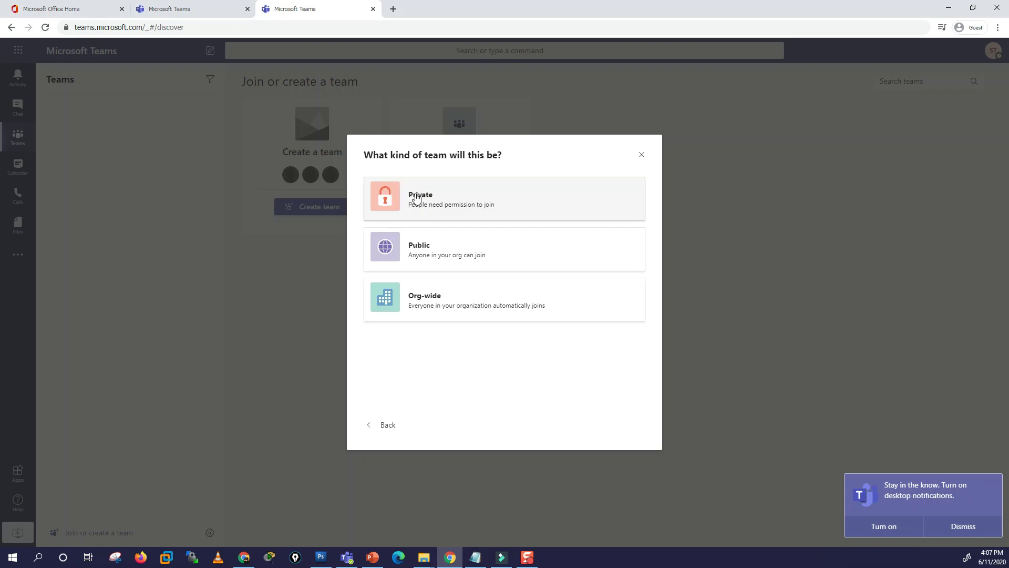
Step: Create a private team named 'HR' with the description 'For HER Dep'
{"action": "left_click", "coordinate": [416, 197]}
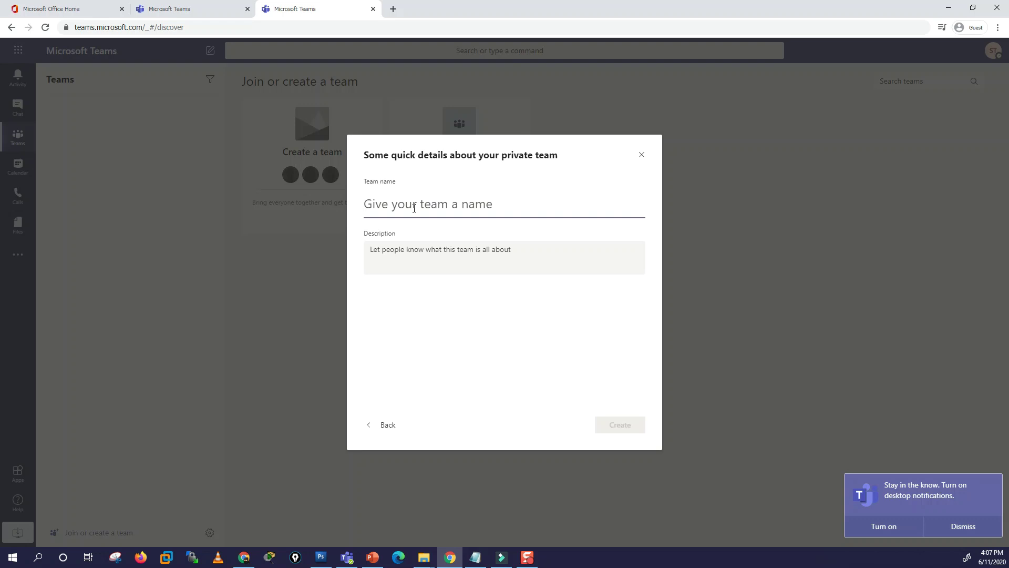
{"action": "type", "text": "HR"}
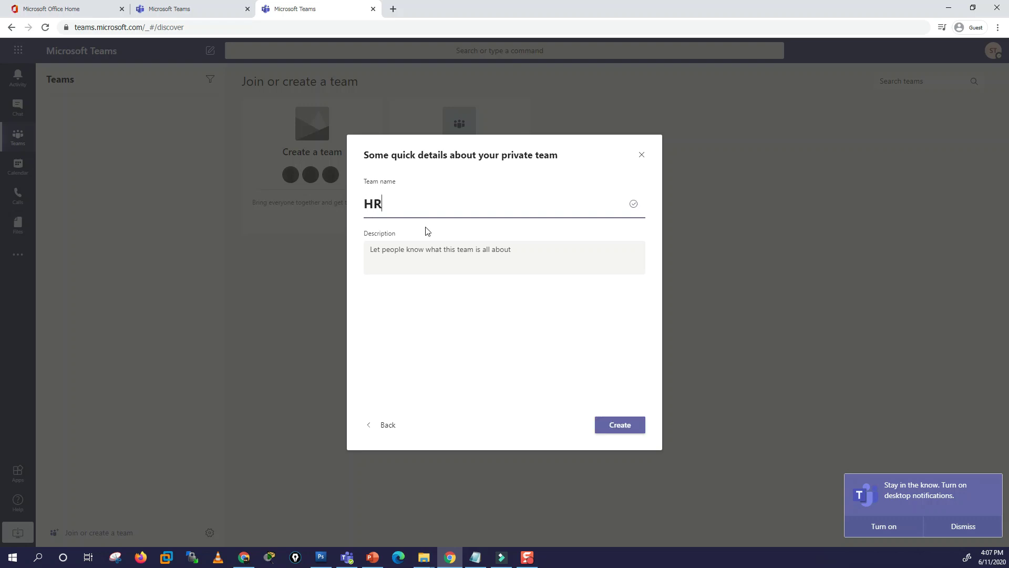
{"action": "left_click", "coordinate": [420, 249]}
{"action": "type", "text": "F"}
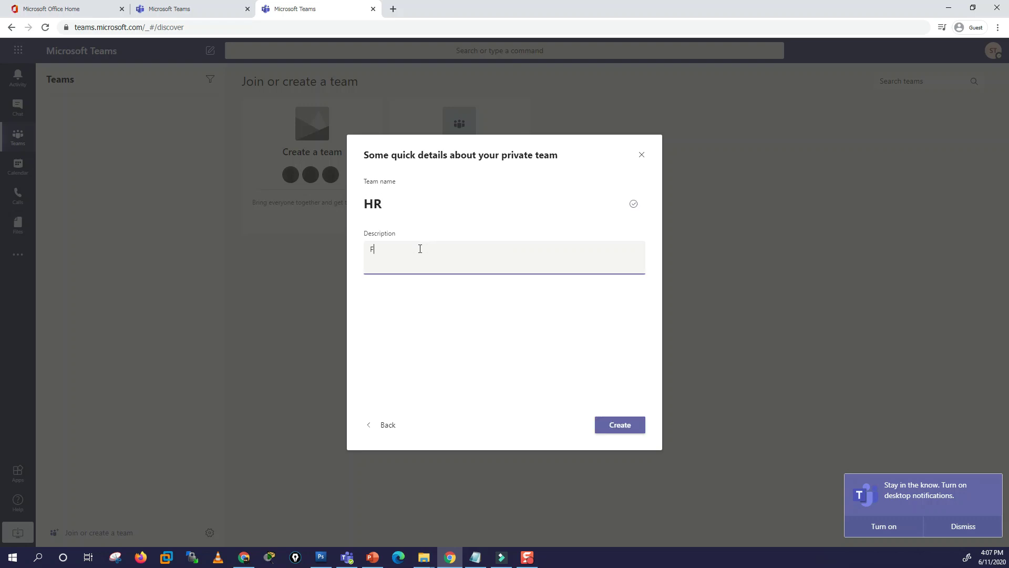
{"action": "type", "text": "or HE"}
{"action": "type", "text": "R Dep"}
{"action": "left_click", "coordinate": [621, 427]}
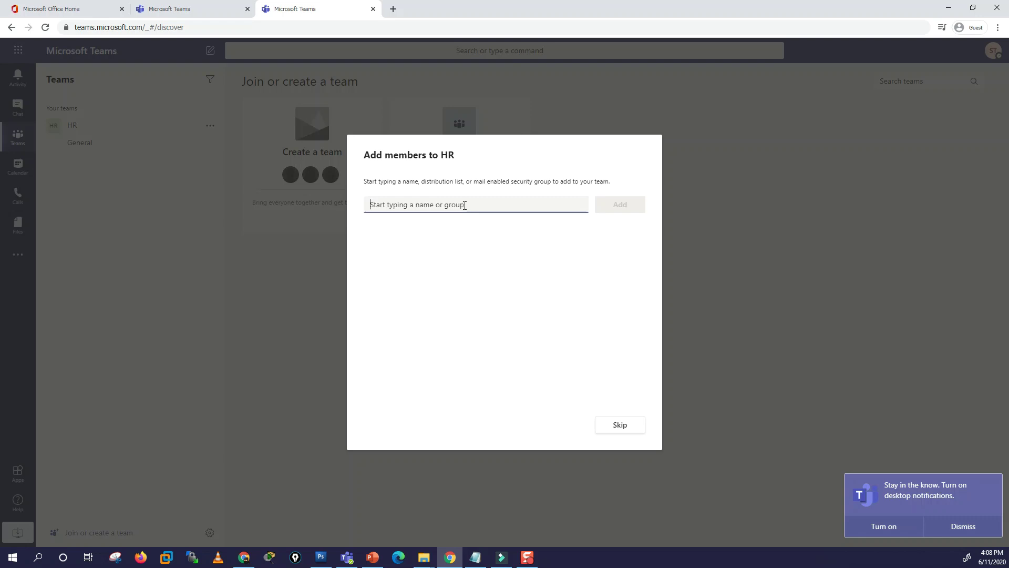
Step: Search for and select three people by name, then add them as HR team members
{"action": "type", "text": "mama"}
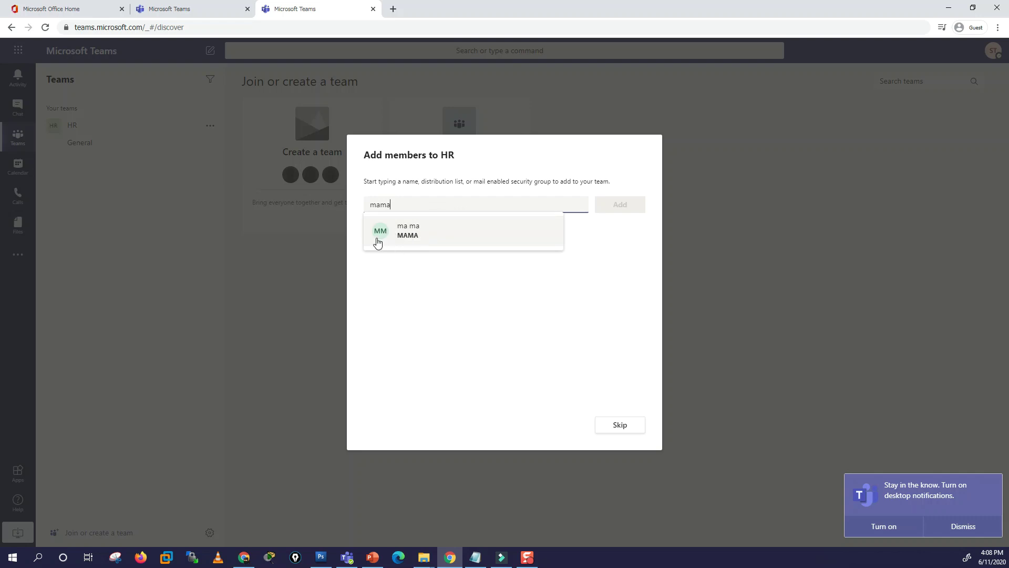
{"action": "left_click", "coordinate": [384, 235]}
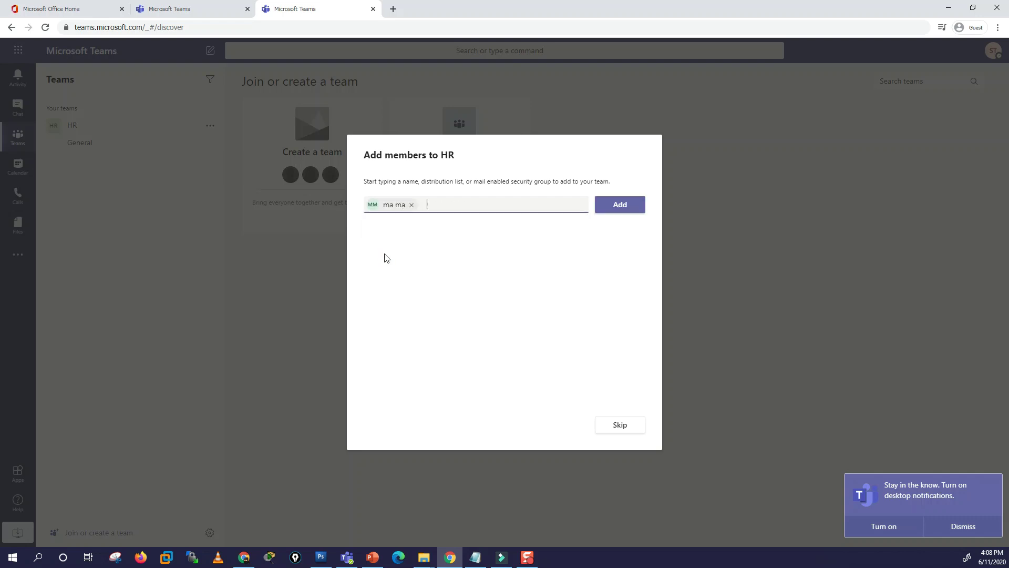
{"action": "type", "text": "su"}
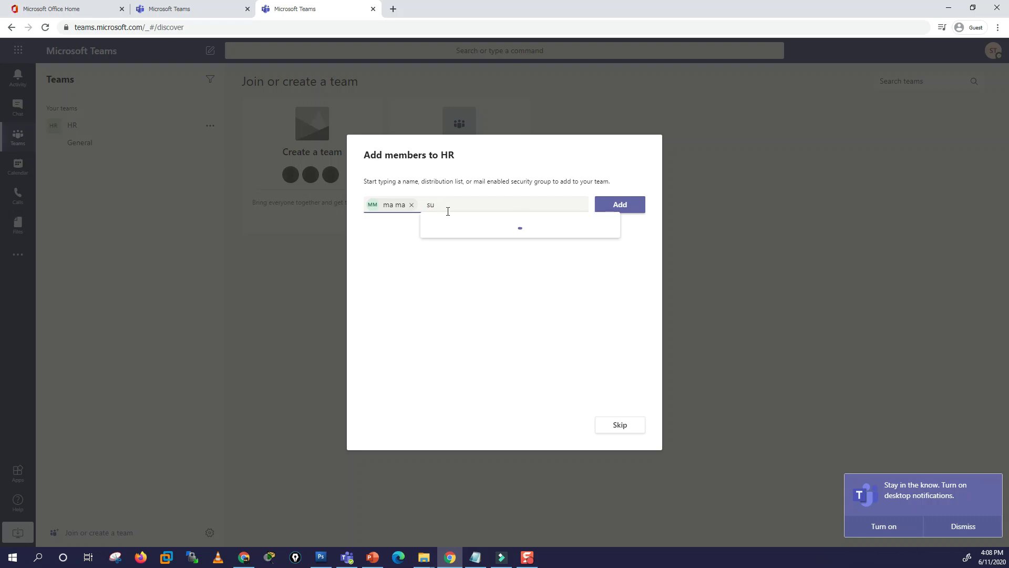
{"action": "left_click", "coordinate": [459, 234]}
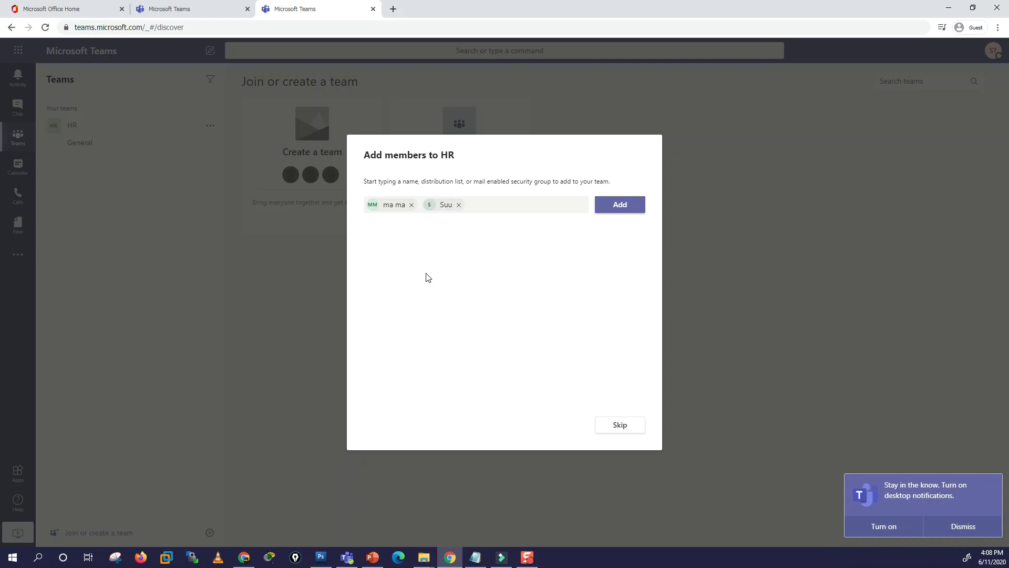
{"action": "type", "text": "pap"}
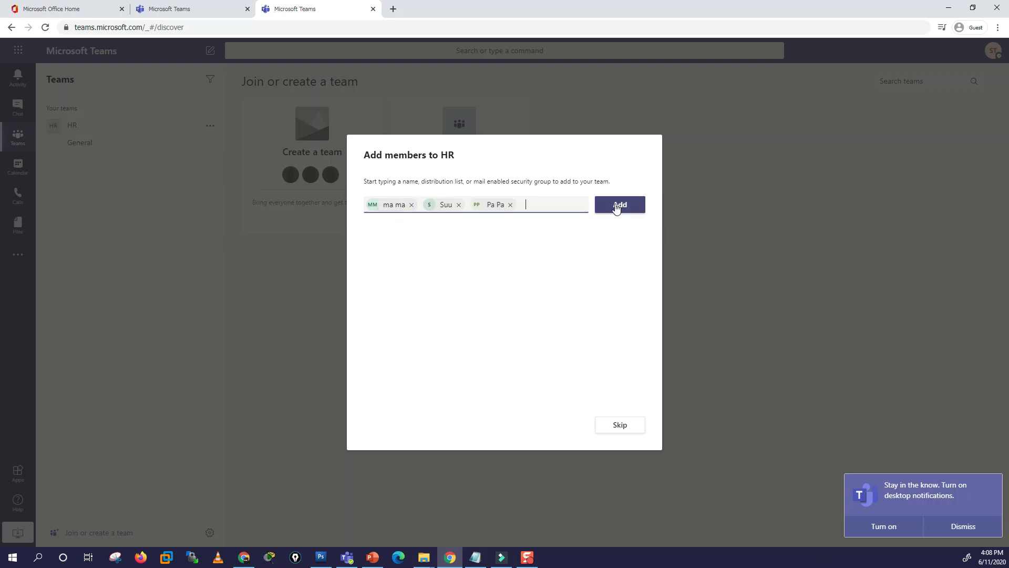
{"action": "left_click", "coordinate": [617, 207]}
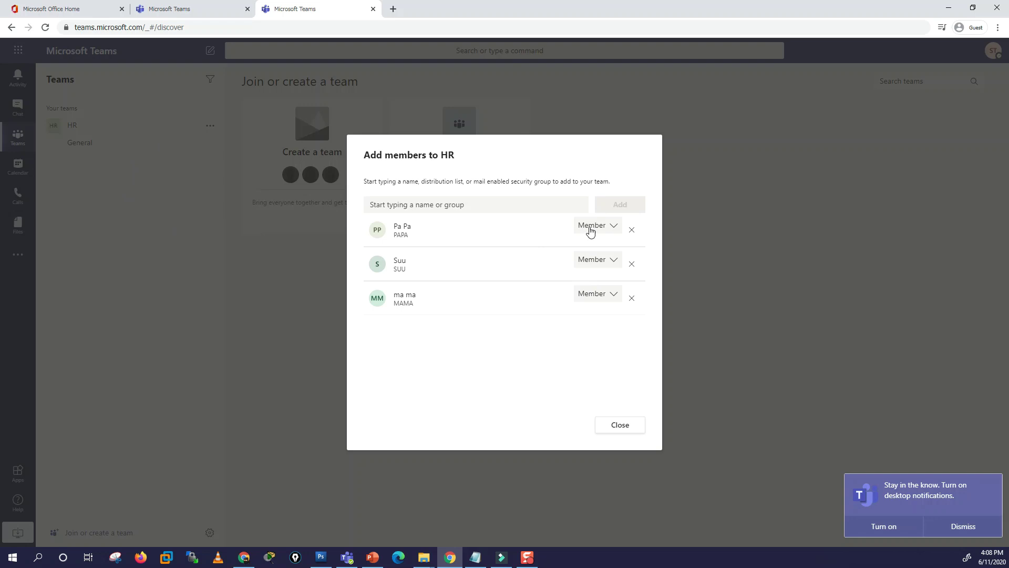
{"action": "left_click", "coordinate": [619, 234]}
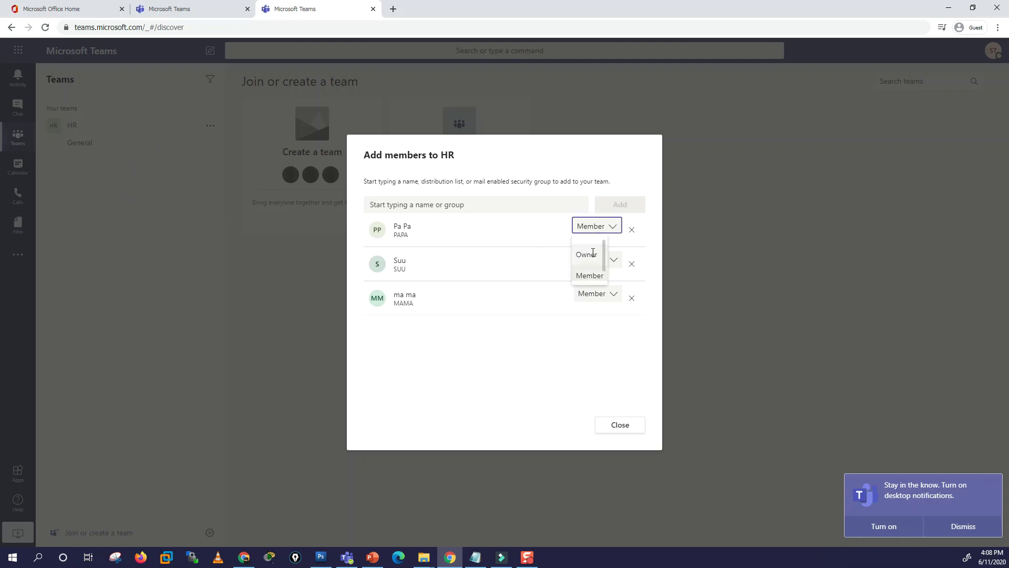
{"action": "left_click", "coordinate": [589, 254]}
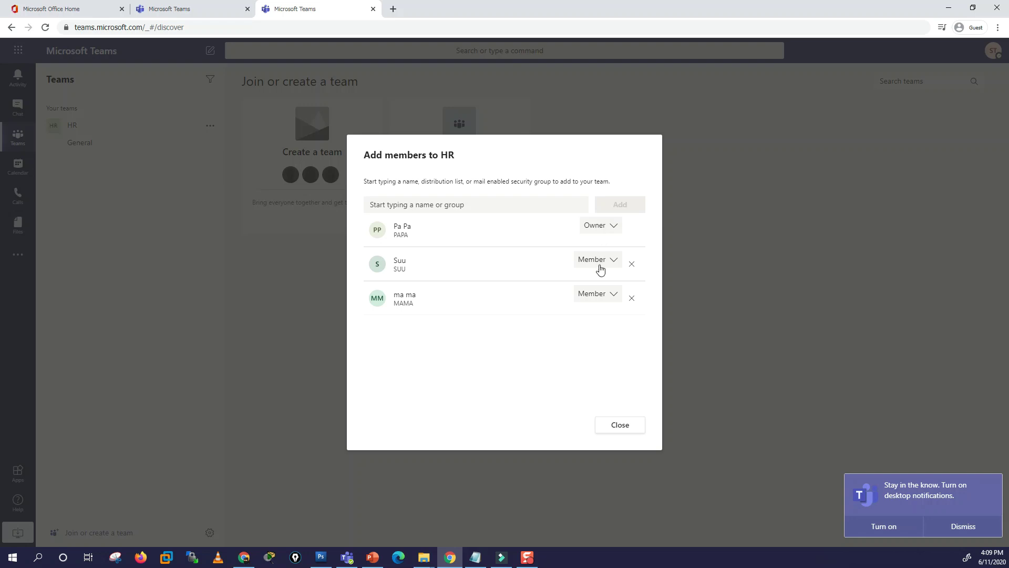
{"action": "left_click", "coordinate": [591, 227]}
{"action": "left_click", "coordinate": [590, 272]}
Step: Close the add-members dialog and post 'Hi' in the HR team's General channel
{"action": "left_click", "coordinate": [620, 423]}
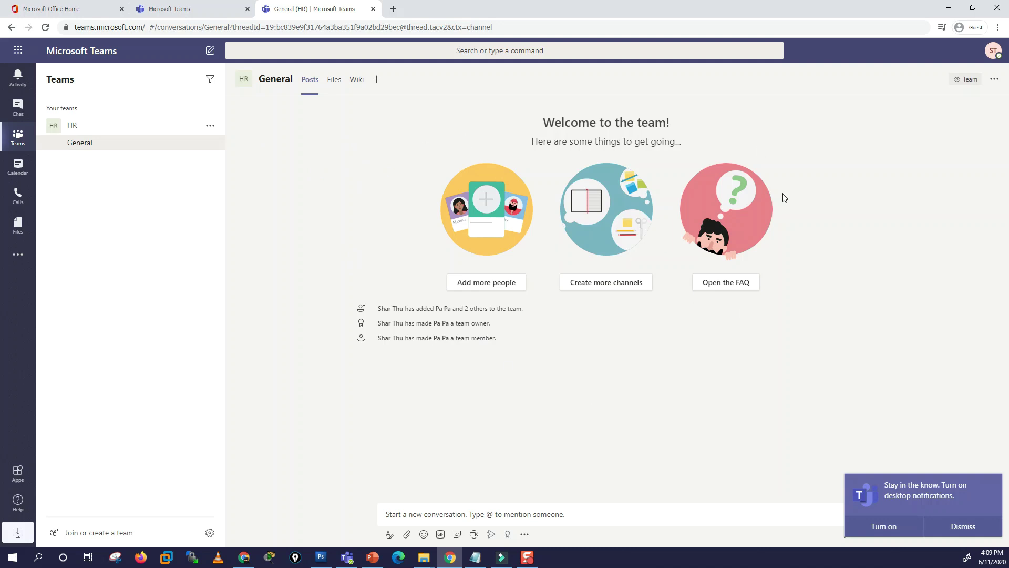
{"action": "left_click", "coordinate": [411, 515]}
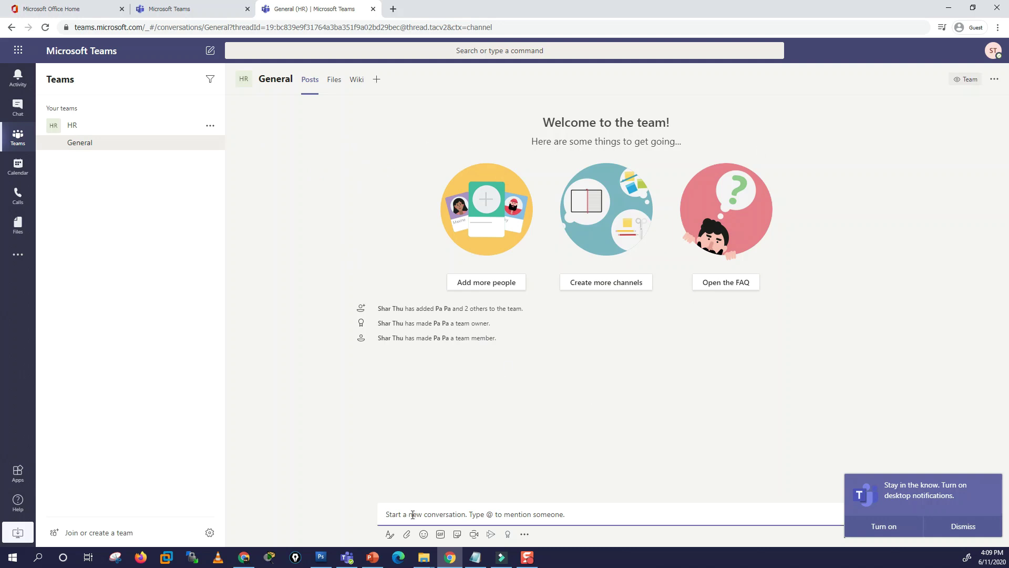
{"action": "type", "text": "Hi"}
{"action": "key", "text": "Return"}
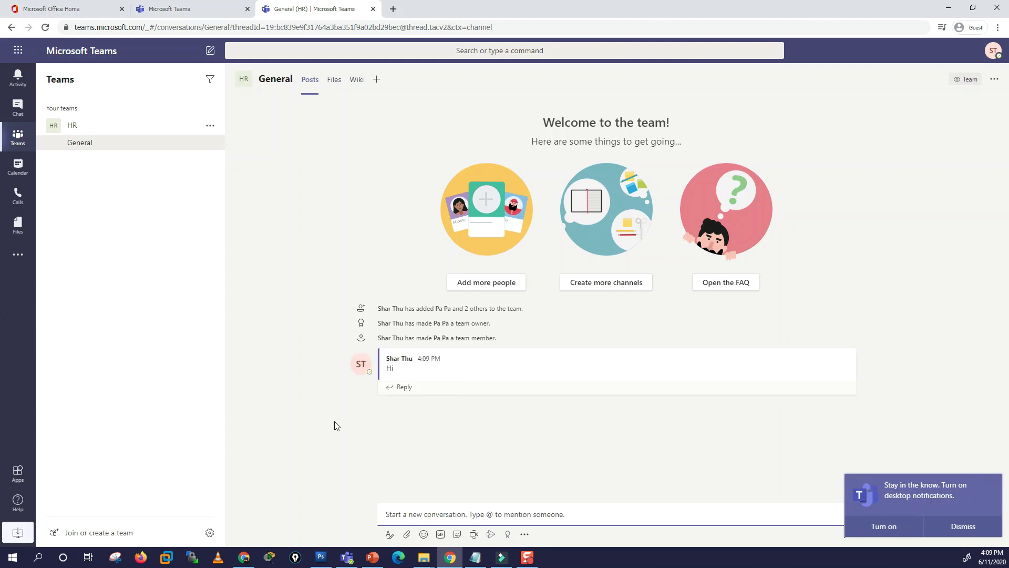
{"action": "mouse_move", "coordinate": [399, 356]}
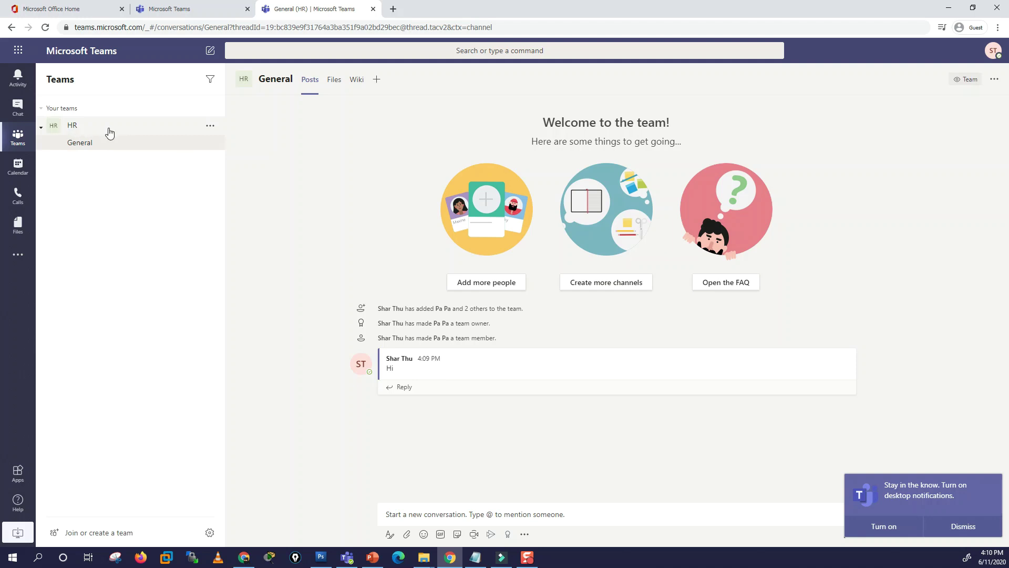
Step: Open Manage team for HR, browse Pending Requests, Channels, Settings, Analytics and Apps, then return to Members
{"action": "left_click", "coordinate": [210, 128]}
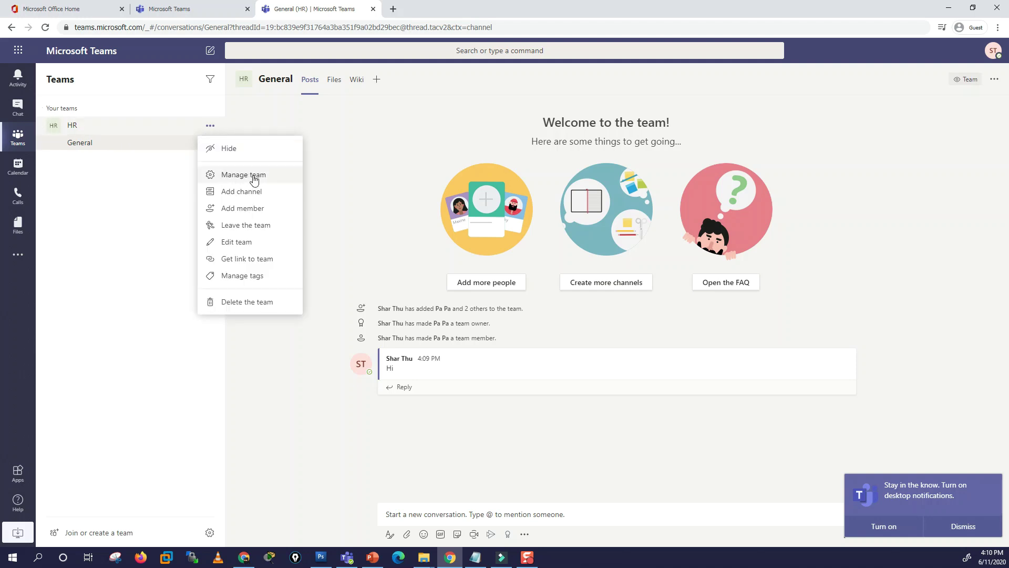
{"action": "left_click", "coordinate": [255, 178]}
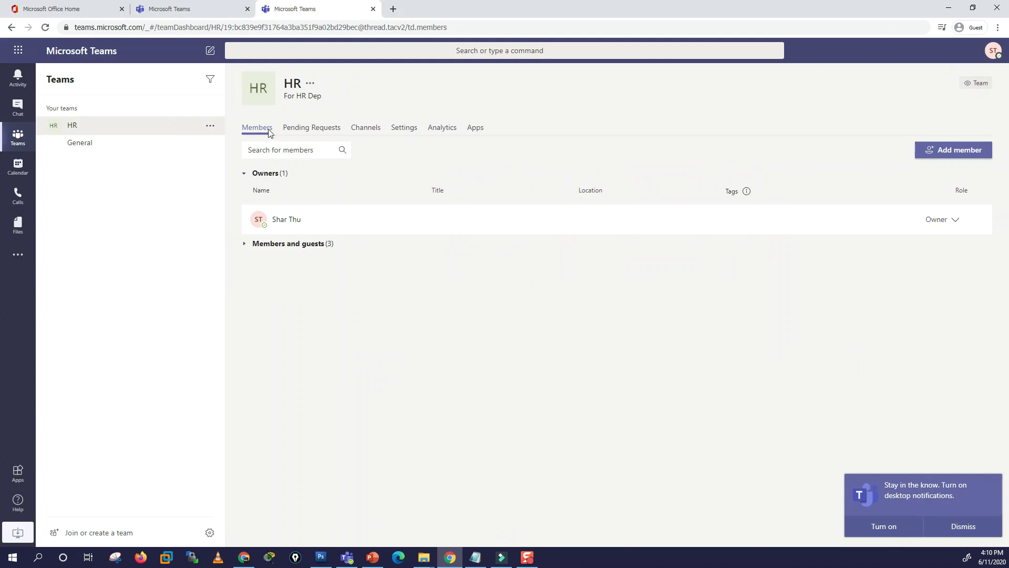
{"action": "left_click", "coordinate": [314, 129]}
{"action": "left_click", "coordinate": [367, 131]}
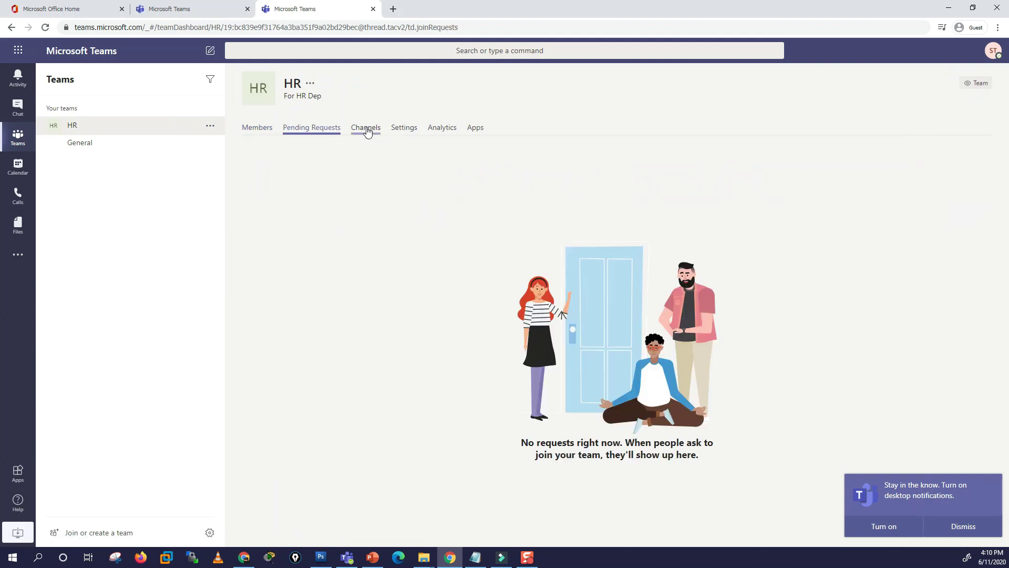
{"action": "left_click", "coordinate": [410, 131]}
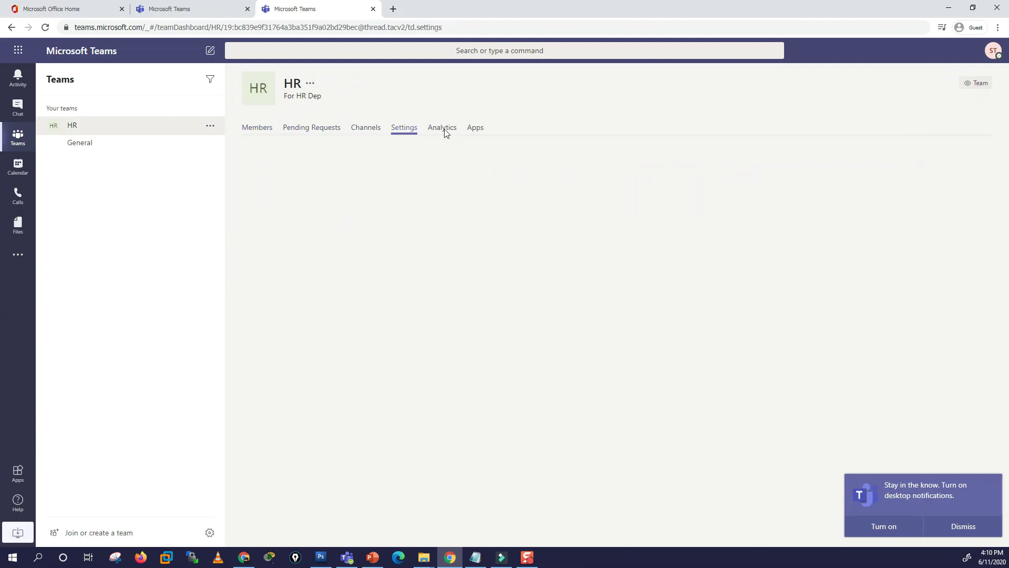
{"action": "left_click", "coordinate": [445, 134]}
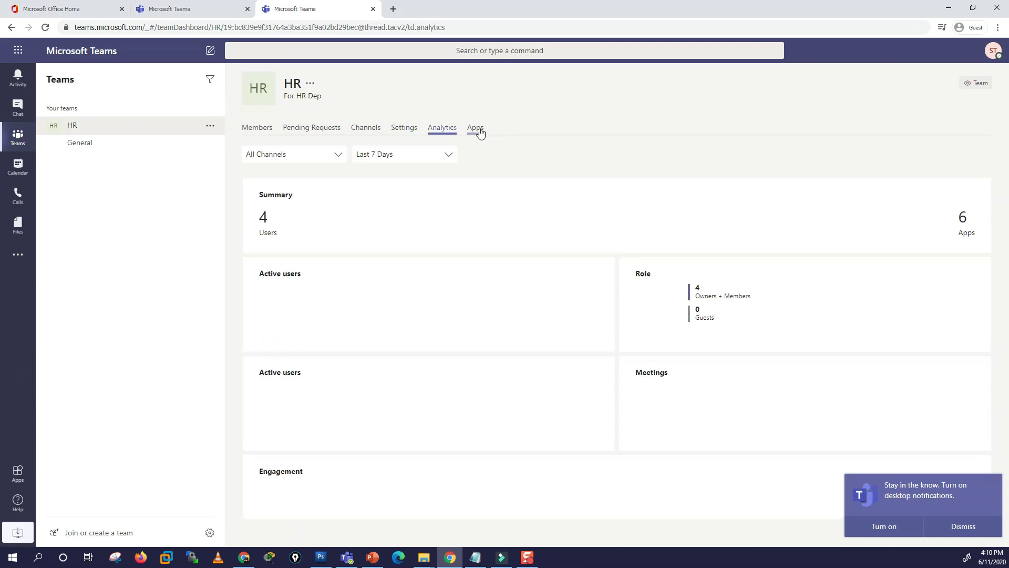
{"action": "left_click", "coordinate": [478, 133]}
{"action": "left_click", "coordinate": [250, 130]}
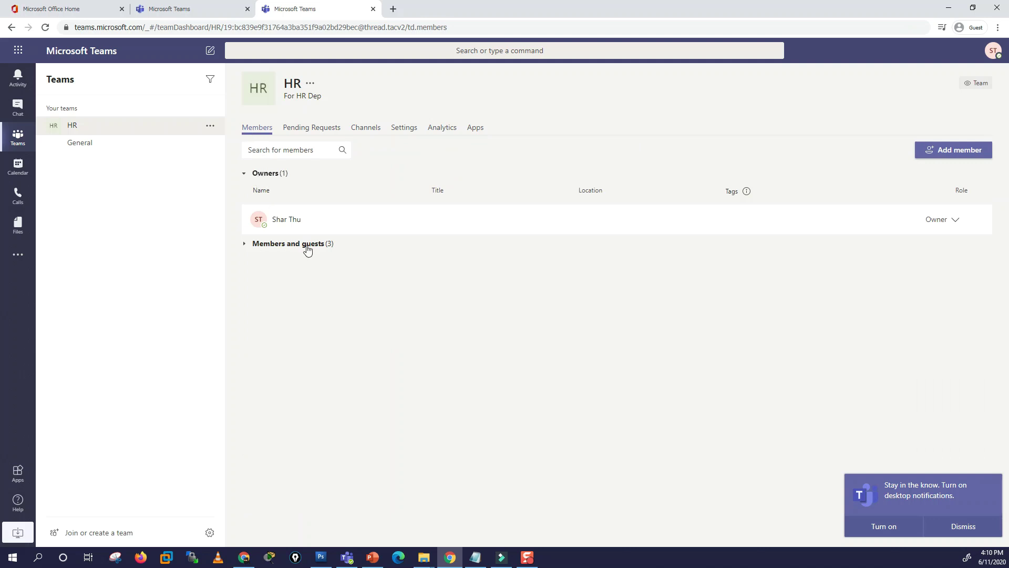
Step: Expand the Members and guests list and promote the second member to Owner
{"action": "left_click", "coordinate": [257, 175]}
{"action": "left_click", "coordinate": [256, 175]}
{"action": "left_click", "coordinate": [258, 245]}
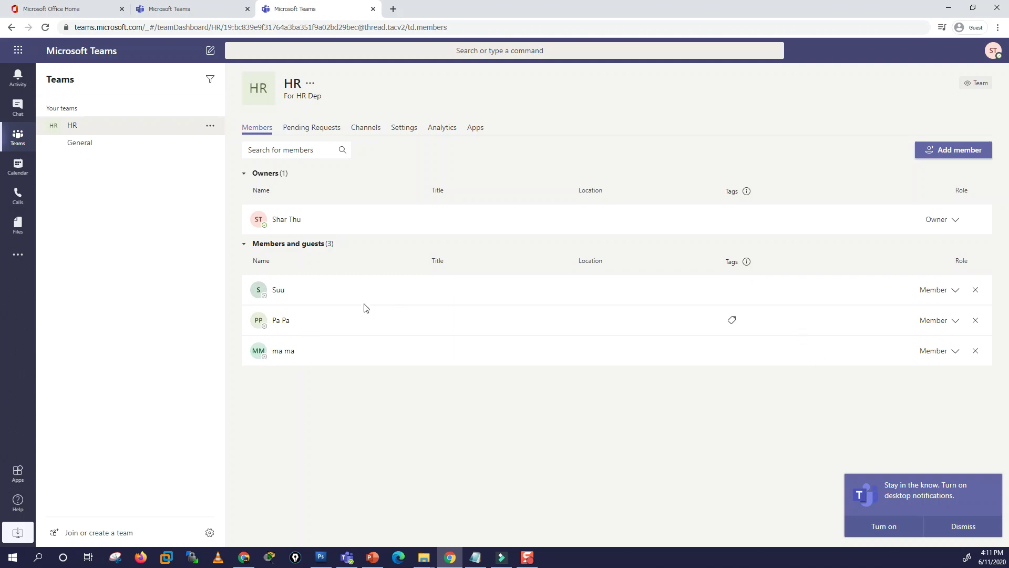
{"action": "triple_click", "coordinate": [286, 322]}
{"action": "left_click", "coordinate": [949, 322]}
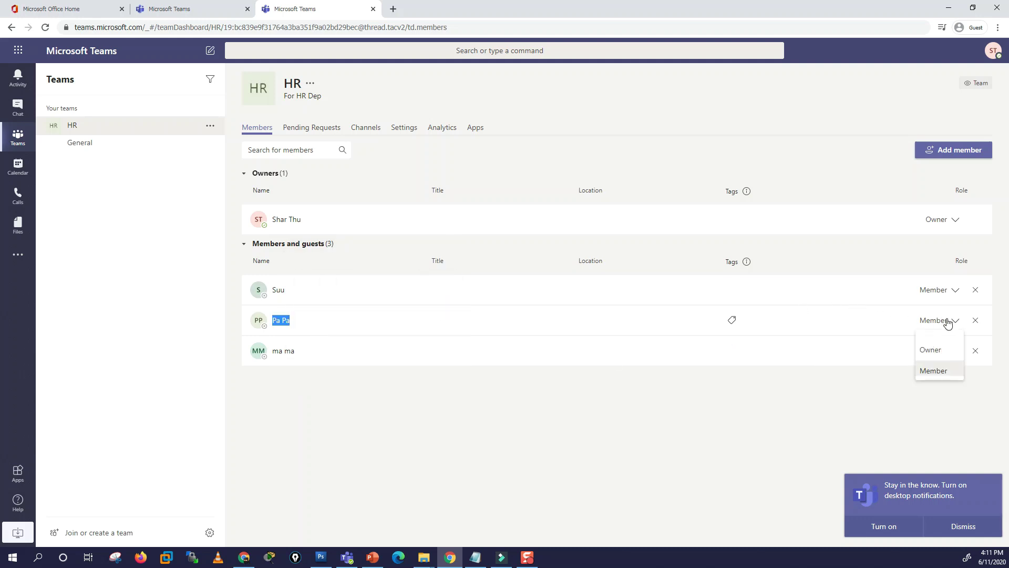
{"action": "left_click", "coordinate": [937, 351]}
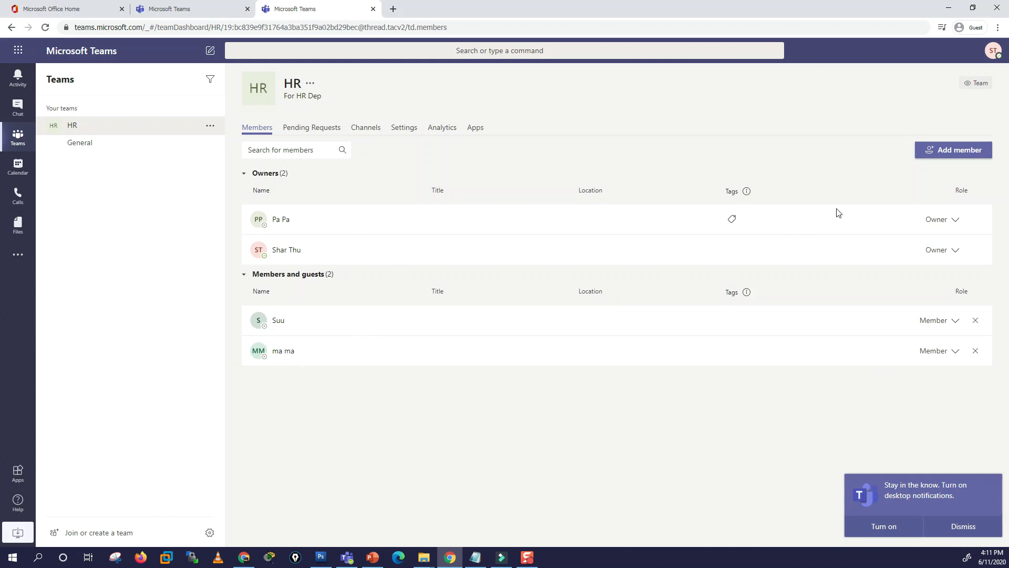
Step: Change that owner back to Member, then remove them from the HR team
{"action": "left_click", "coordinate": [942, 219]}
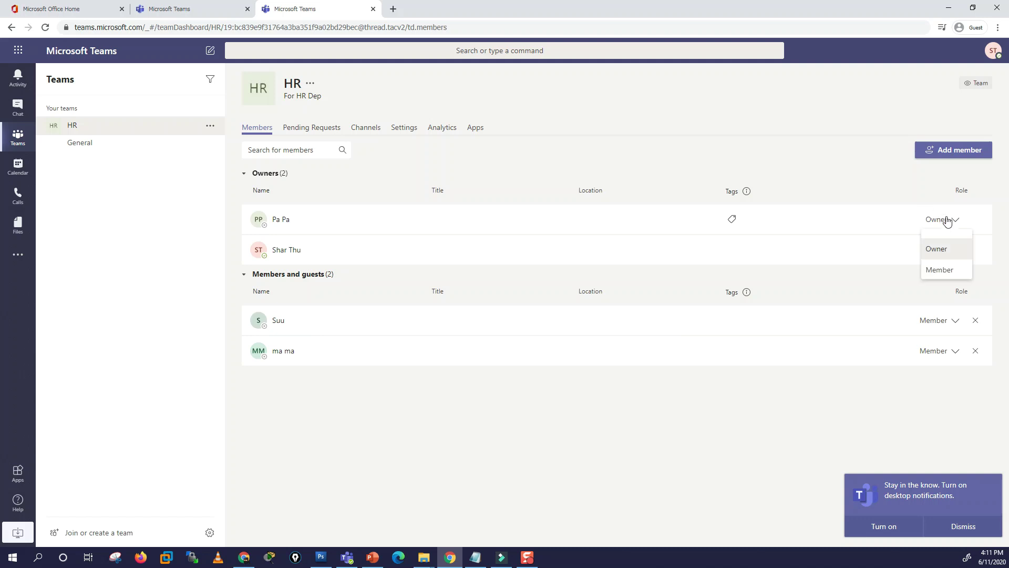
{"action": "left_click", "coordinate": [939, 269]}
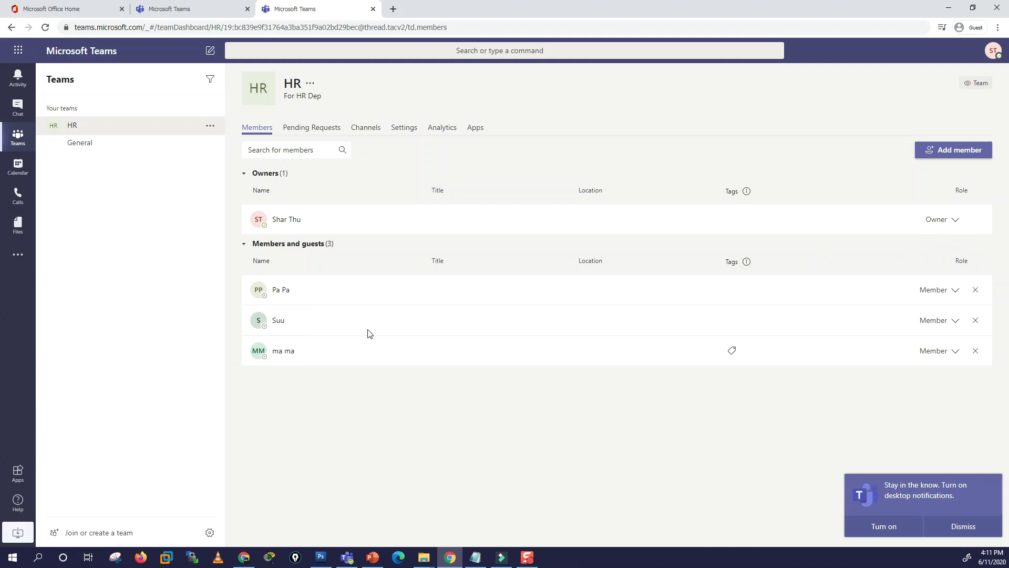
{"action": "left_click", "coordinate": [976, 291]}
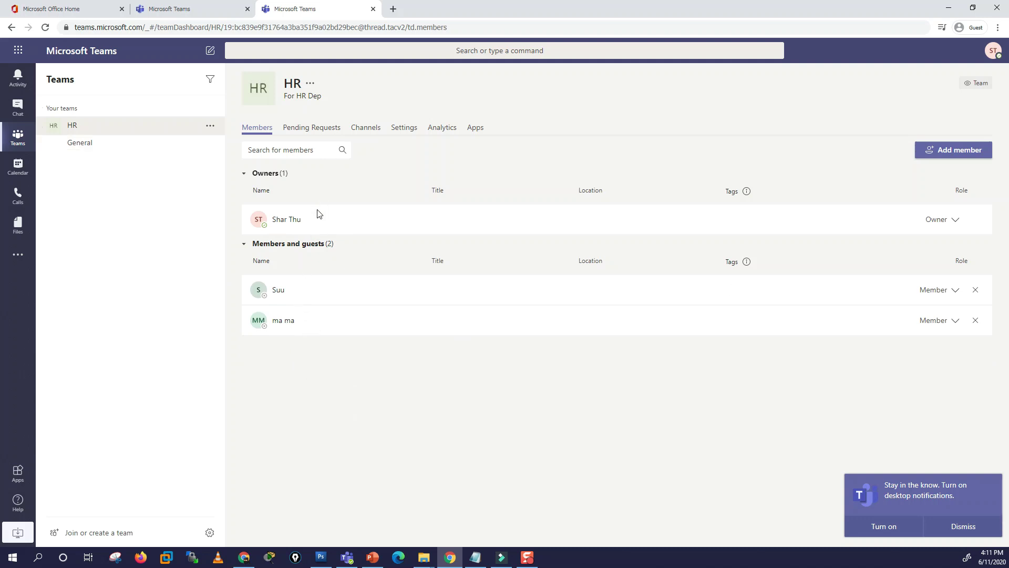
Step: Add the person found by searching 'ag' to HR with the Member role
{"action": "left_click", "coordinate": [955, 151]}
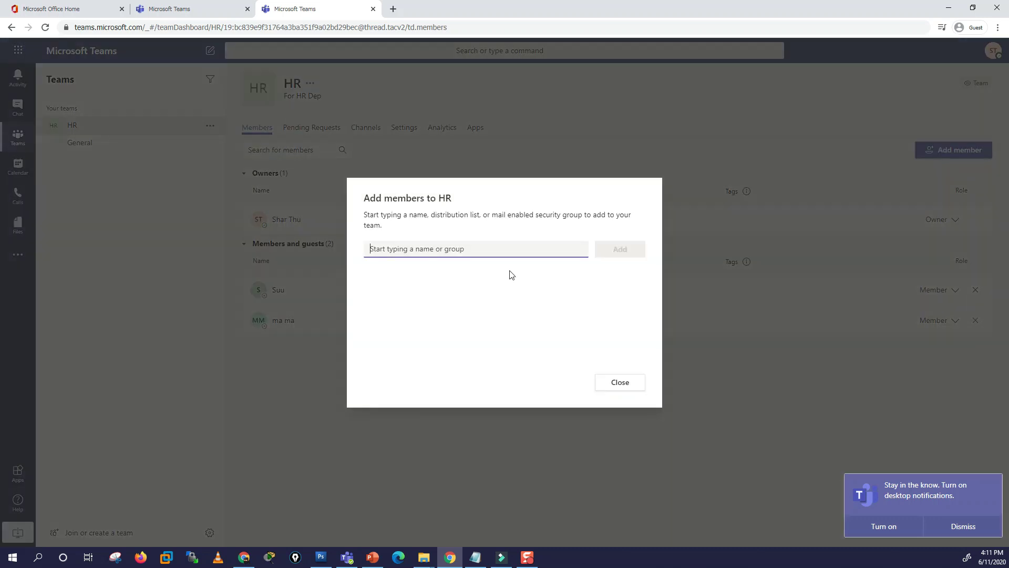
{"action": "type", "text": "agag"}
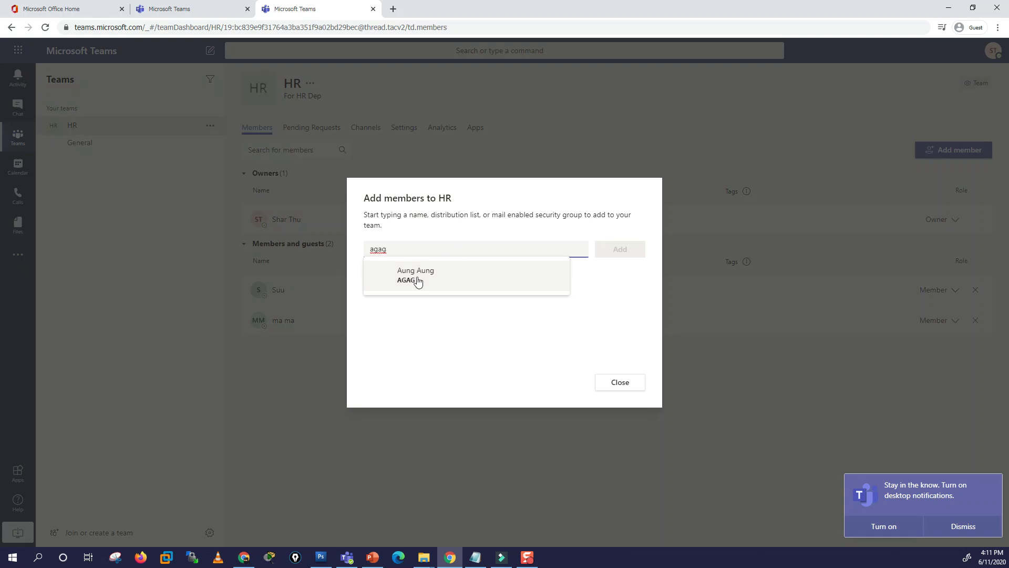
{"action": "left_click", "coordinate": [386, 278]}
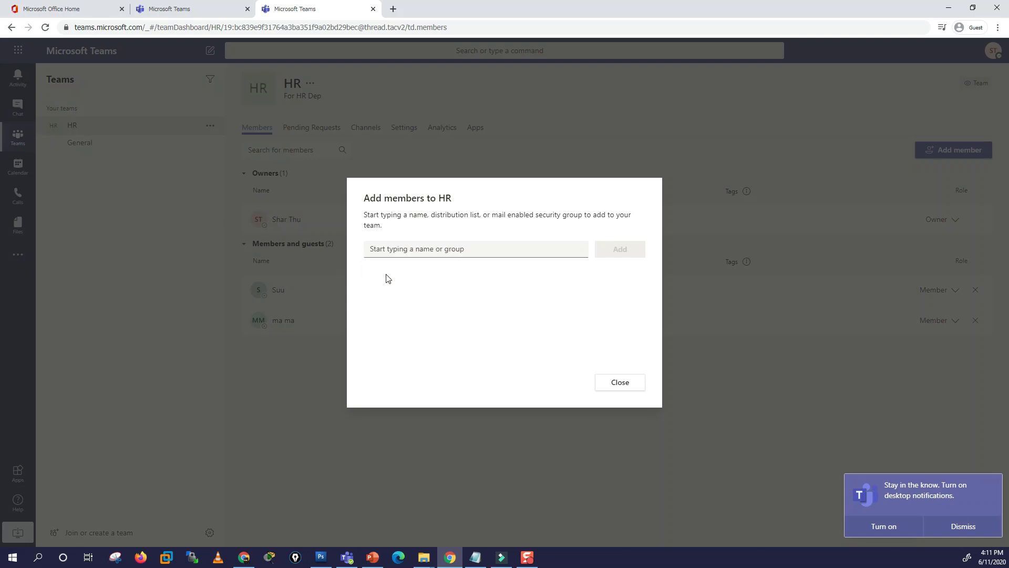
{"action": "left_click", "coordinate": [621, 250]}
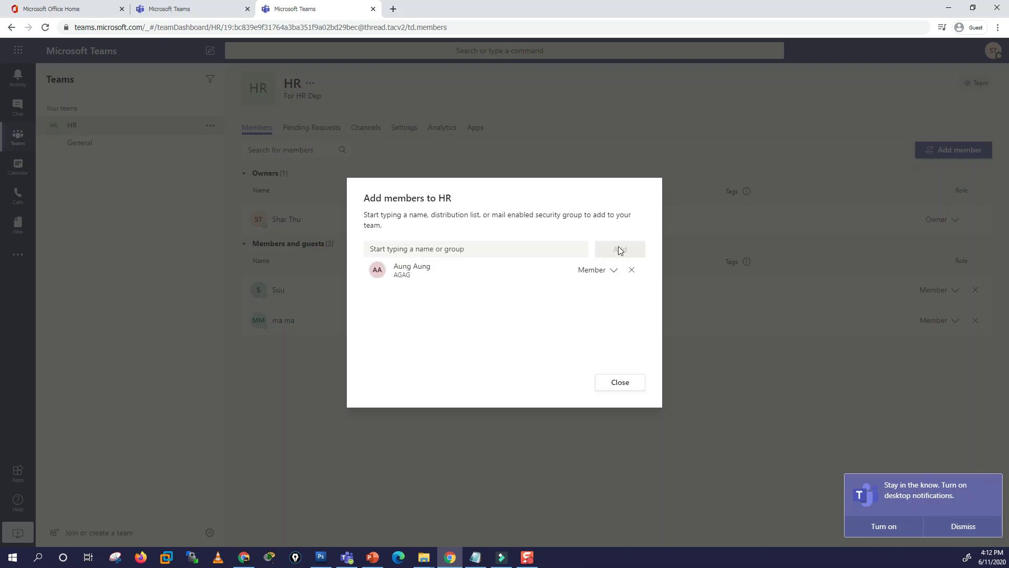
{"action": "left_click", "coordinate": [603, 274]}
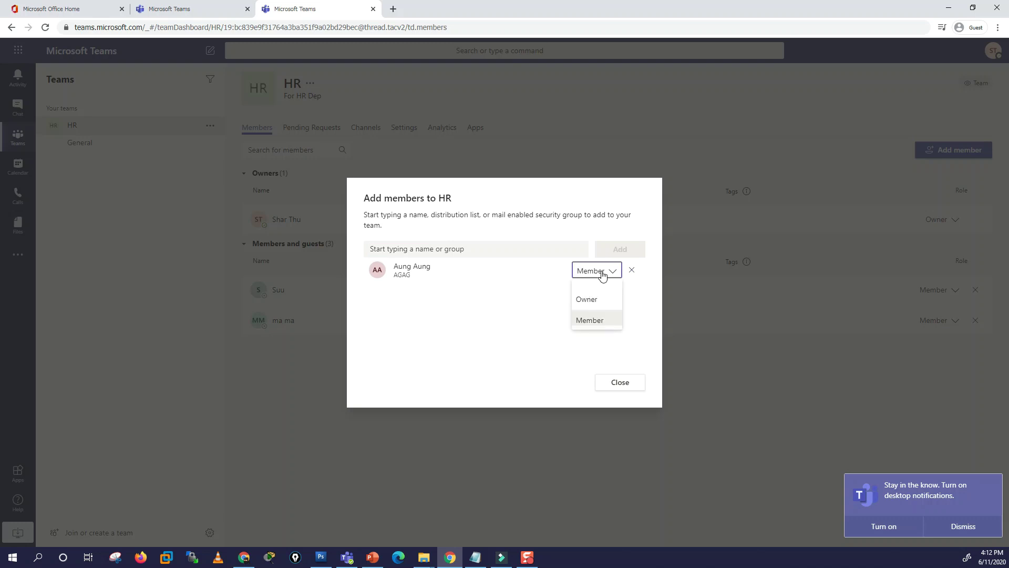
{"action": "left_click", "coordinate": [603, 274]}
{"action": "left_click", "coordinate": [612, 383]}
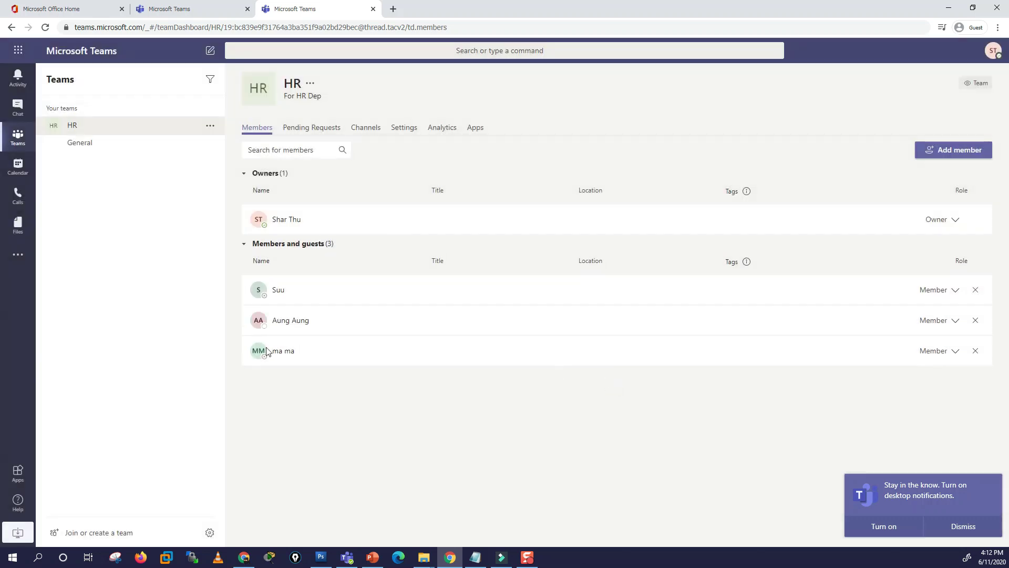
{"action": "mouse_move", "coordinate": [287, 348]}
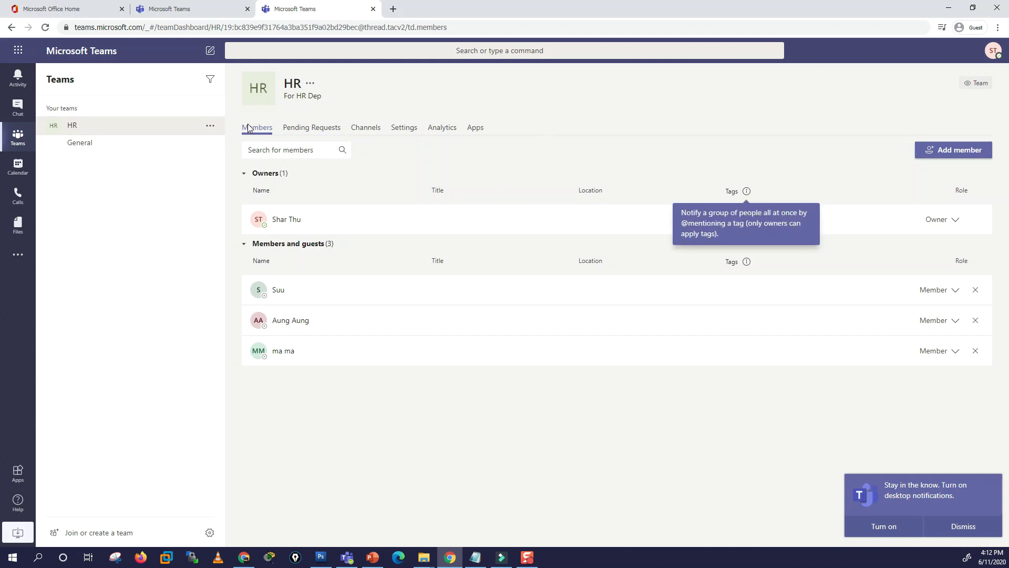
Step: View the HR team's pending requests and channels, then open its Settings page
{"action": "left_click", "coordinate": [306, 130]}
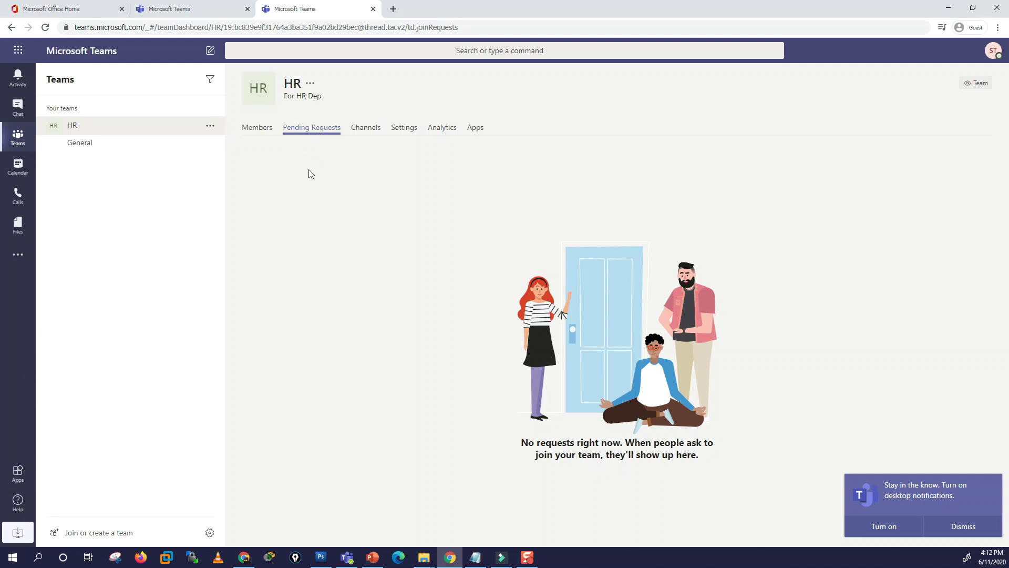
{"action": "left_click", "coordinate": [375, 131]}
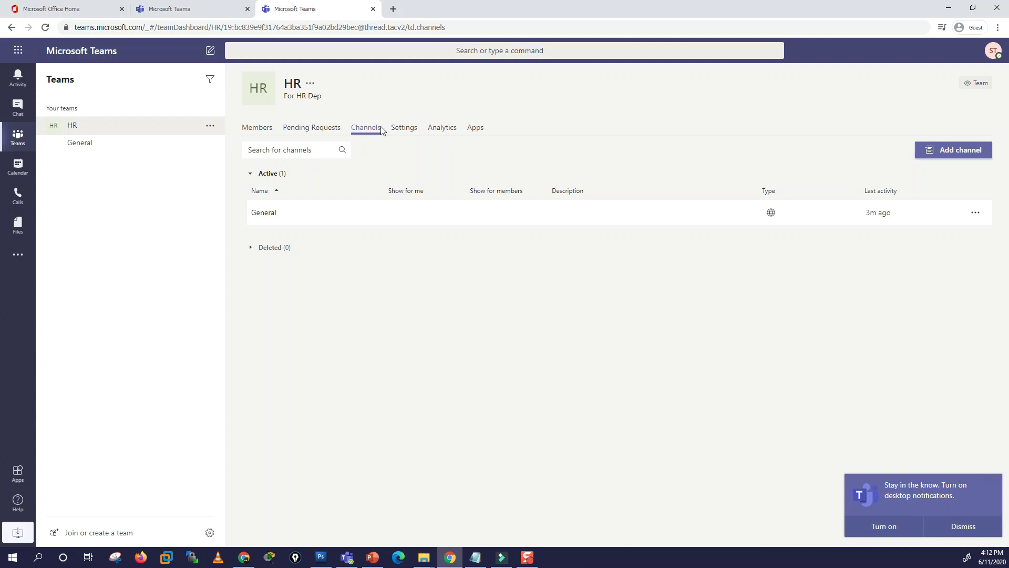
{"action": "left_click", "coordinate": [402, 130]}
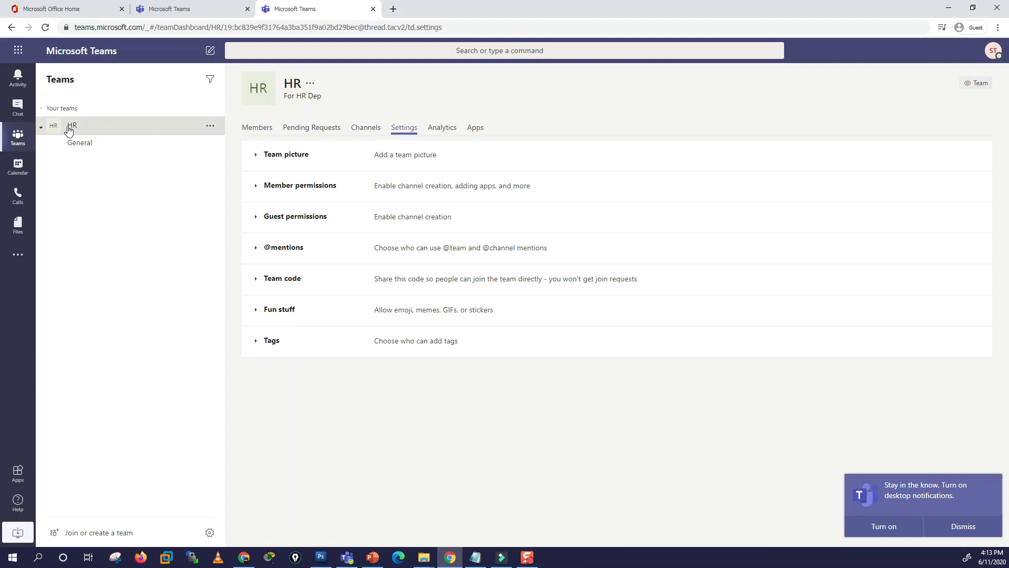
Step: Expand and collapse the Team picture and Member permissions settings sections
{"action": "left_click", "coordinate": [264, 159]}
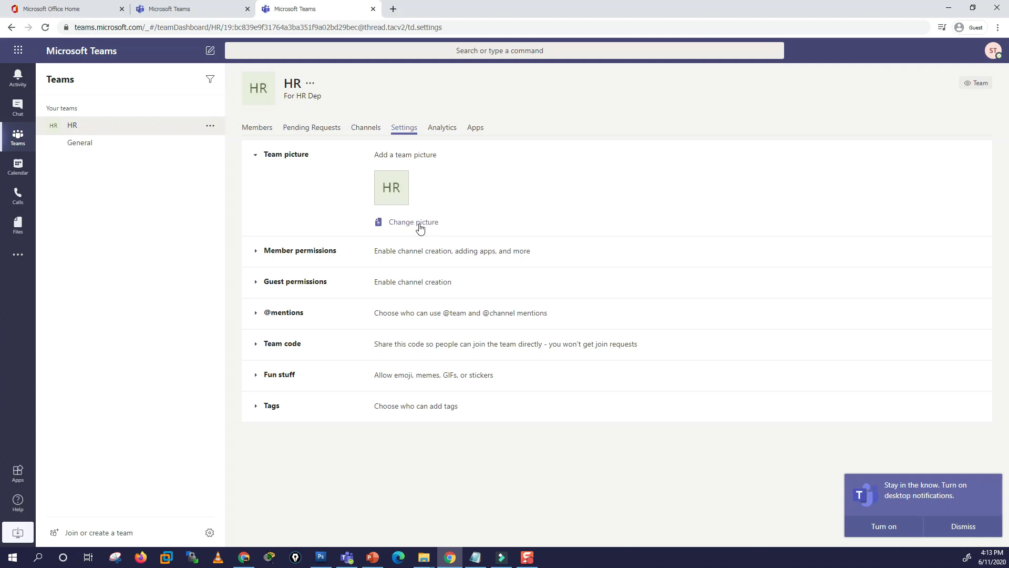
{"action": "left_click", "coordinate": [288, 252]}
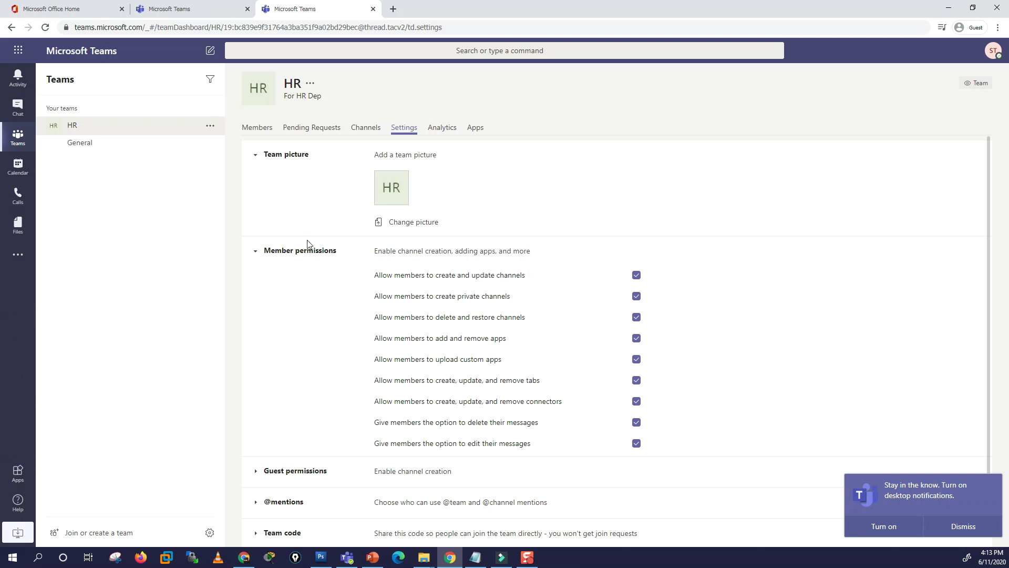
{"action": "left_click", "coordinate": [262, 252]}
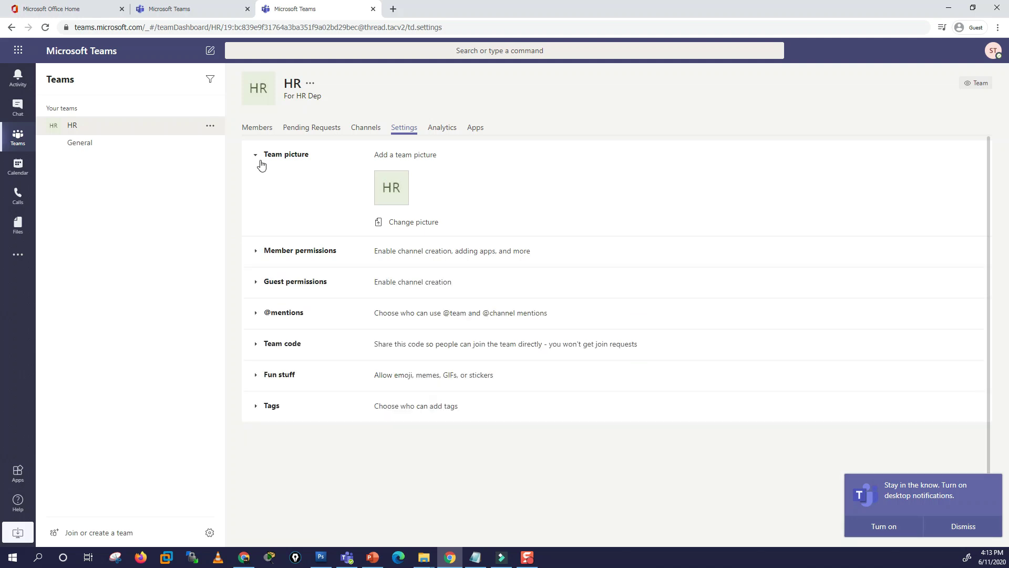
{"action": "left_click", "coordinate": [261, 164]}
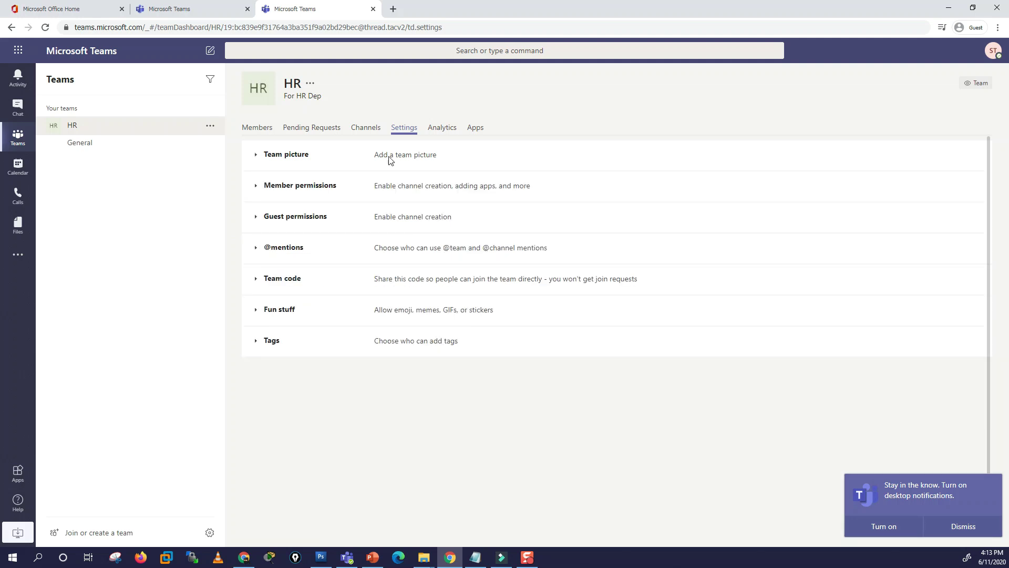
Step: Check HR's Apps tab, then return to HR > General and focus its compose box
{"action": "left_click", "coordinate": [475, 128]}
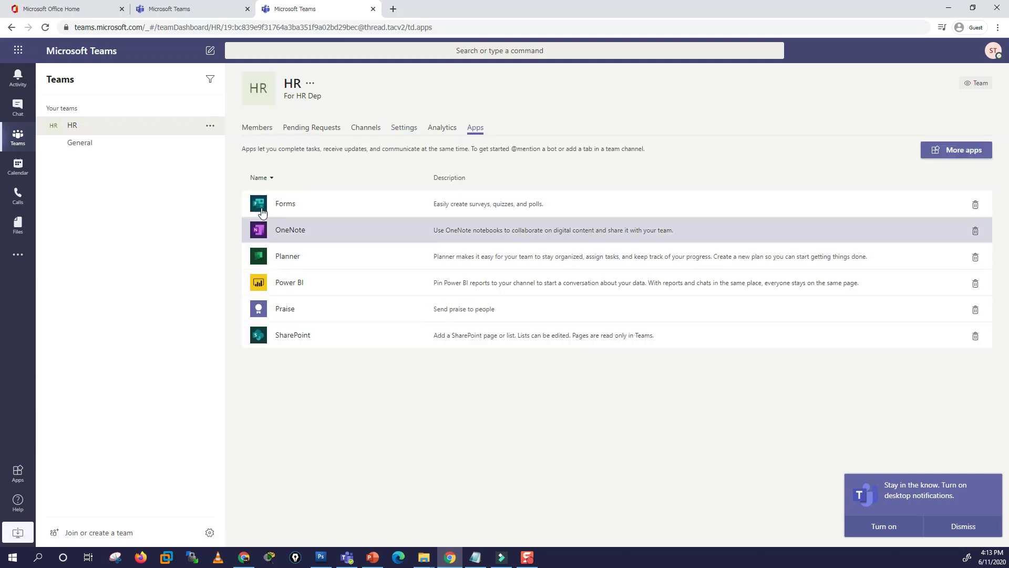
{"action": "left_click", "coordinate": [101, 134]}
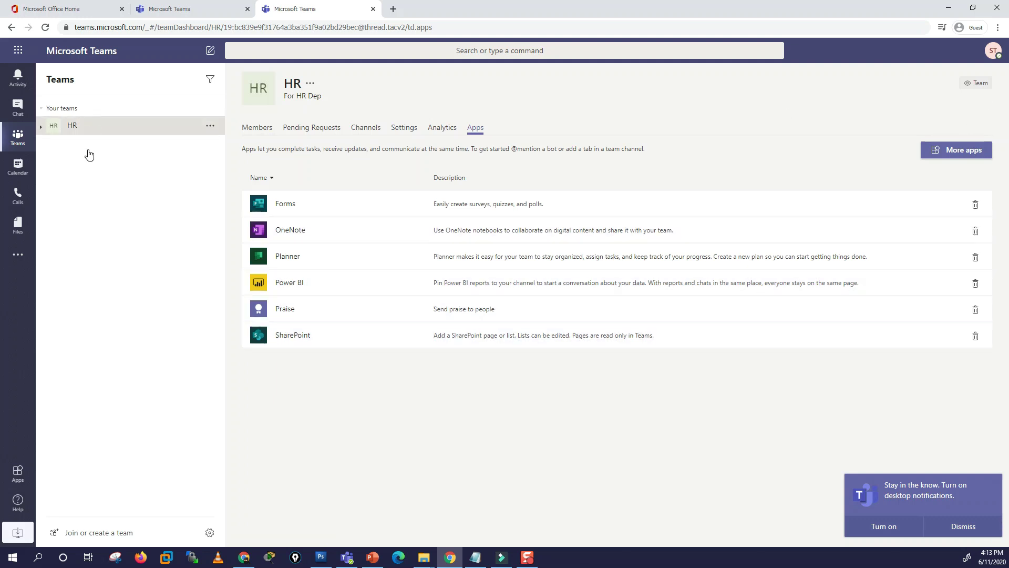
{"action": "left_click", "coordinate": [74, 130]}
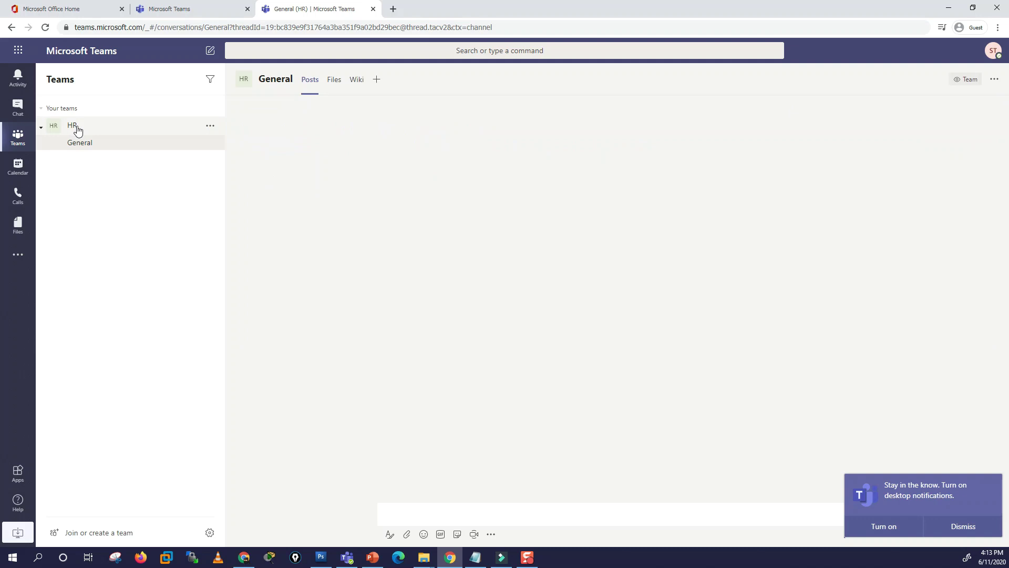
{"action": "left_click", "coordinate": [211, 127]}
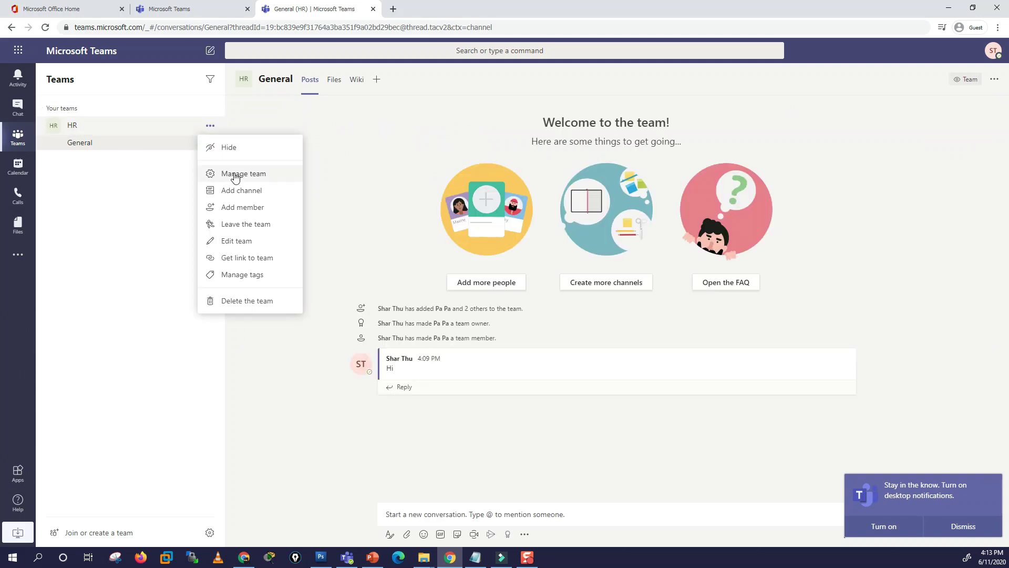
{"action": "left_click", "coordinate": [93, 147]}
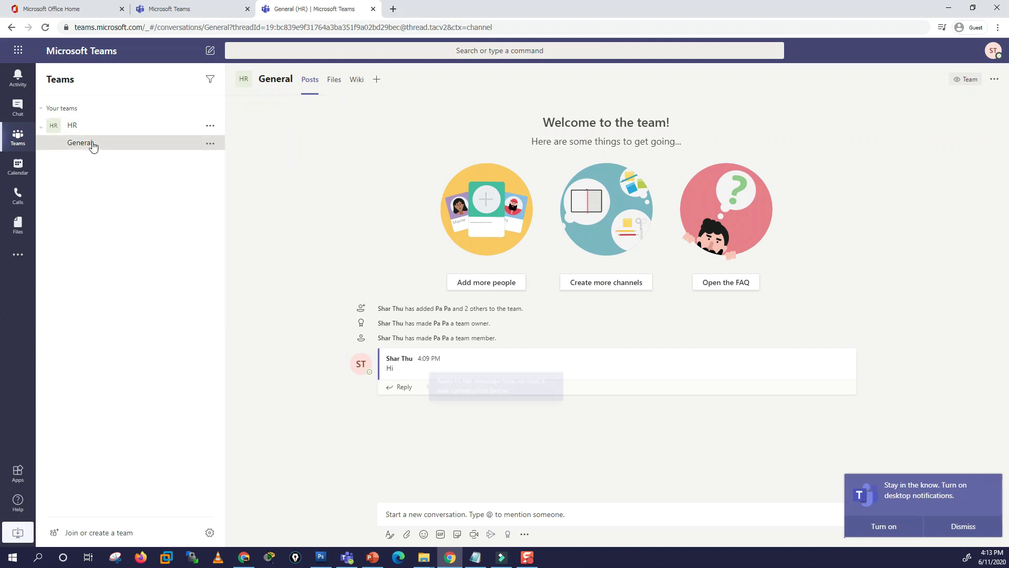
{"action": "left_click", "coordinate": [410, 510]}
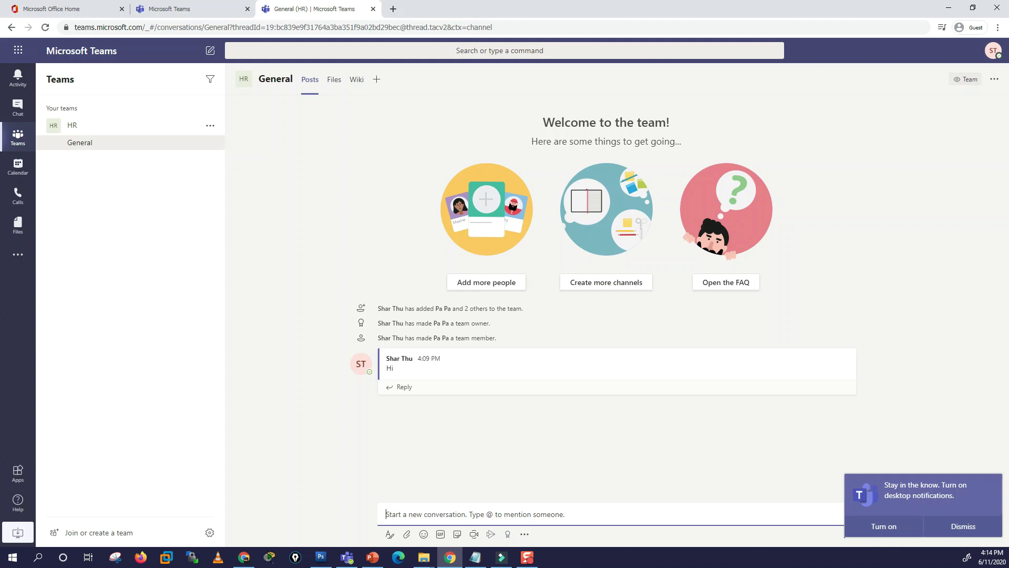
{"action": "key", "text": "shift+F10"}
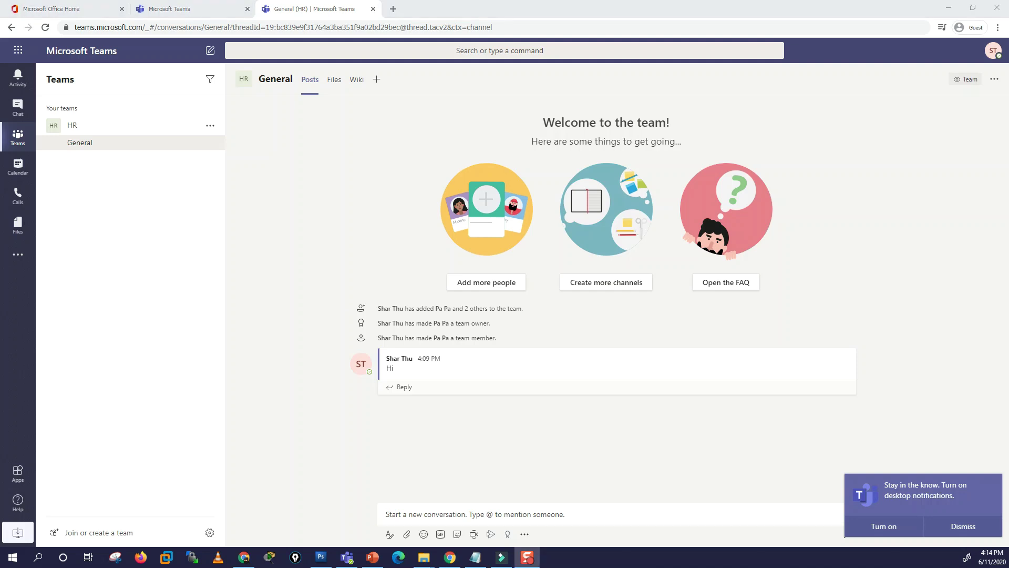